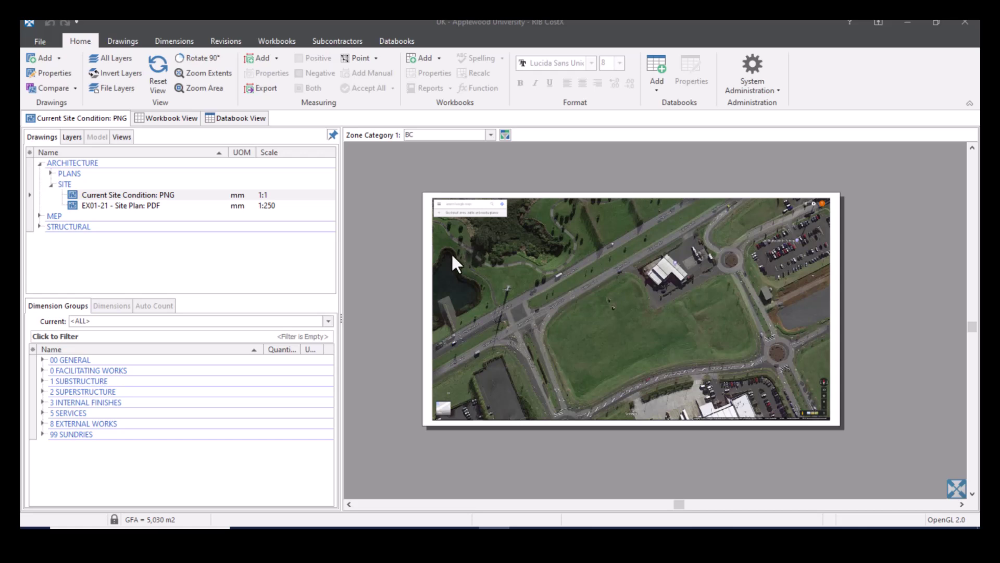
- Select the Current Site Condition aerial drawing and switch the measuring type from Line to Point
left_click(49, 137)
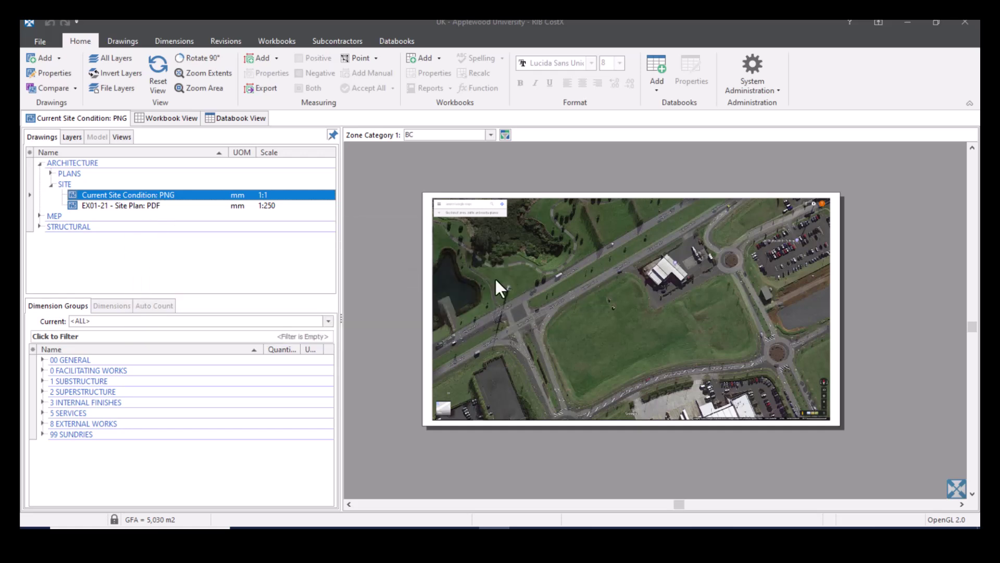
left_click(663, 221)
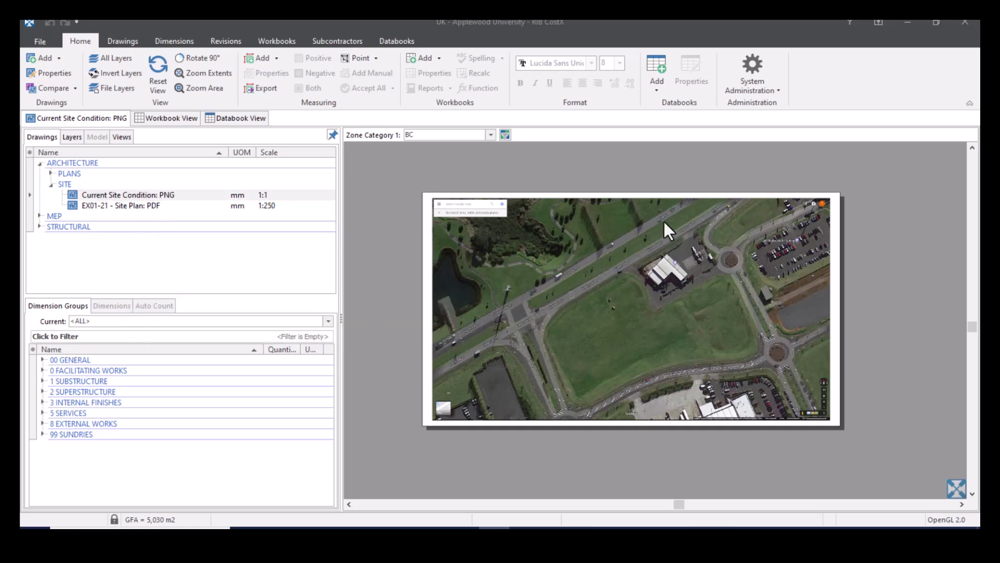
left_click(185, 40)
left_click(185, 46)
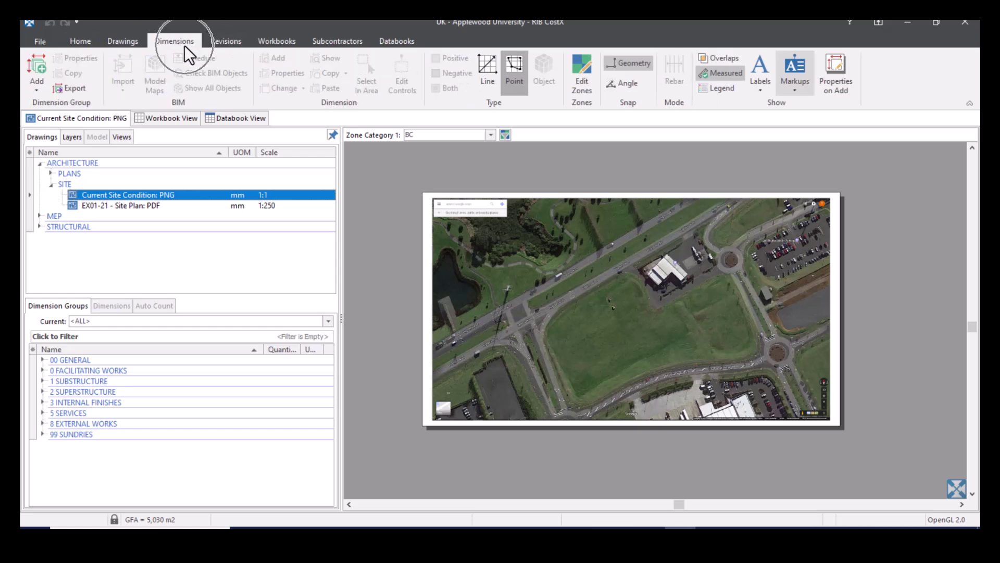
left_click(489, 77)
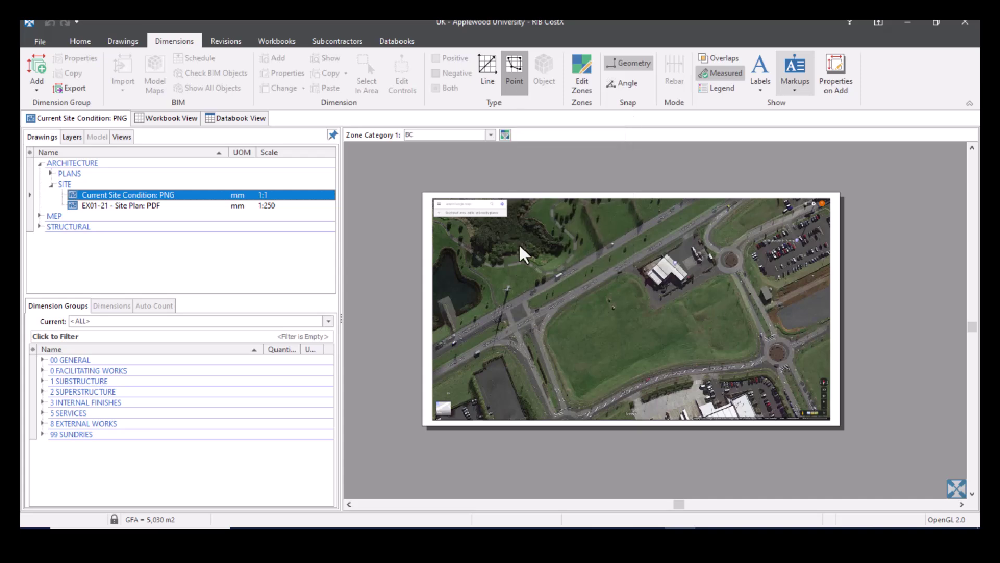
- Zoom in on the existing building in the site aerial photo
scroll(644, 329, "up", 5)
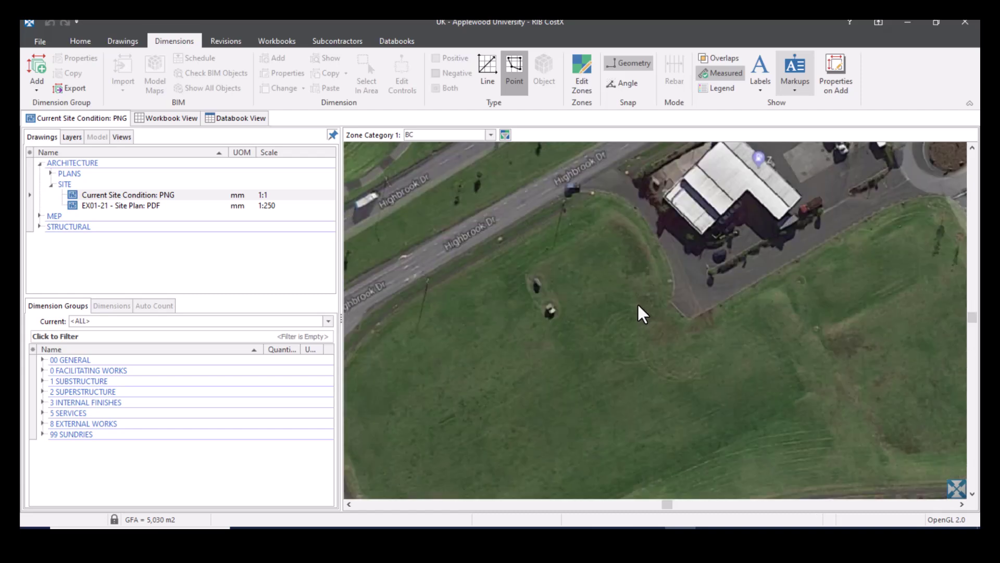
scroll(644, 316, "up", 3)
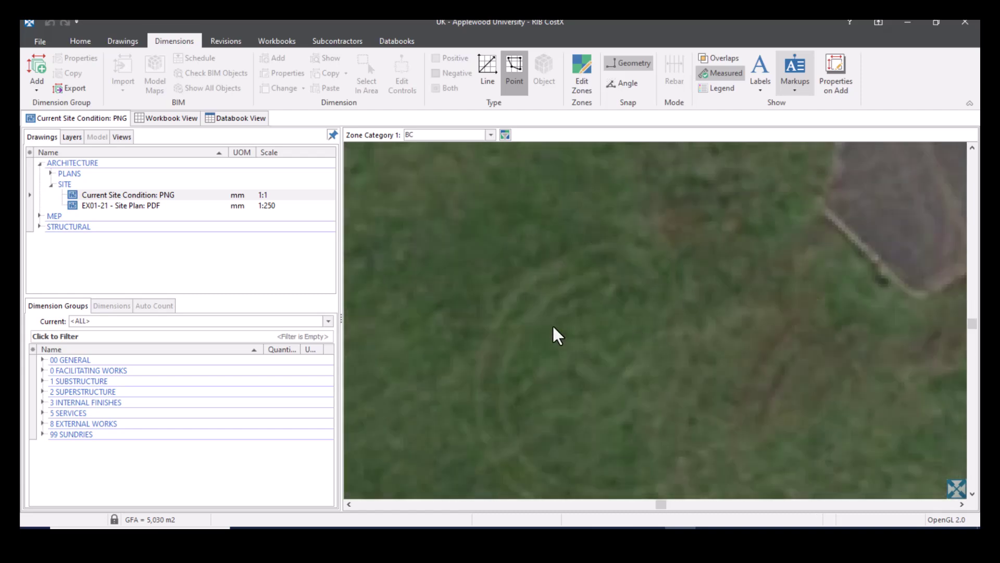
scroll(633, 312, "up", 1)
scroll(633, 311, "down", 4)
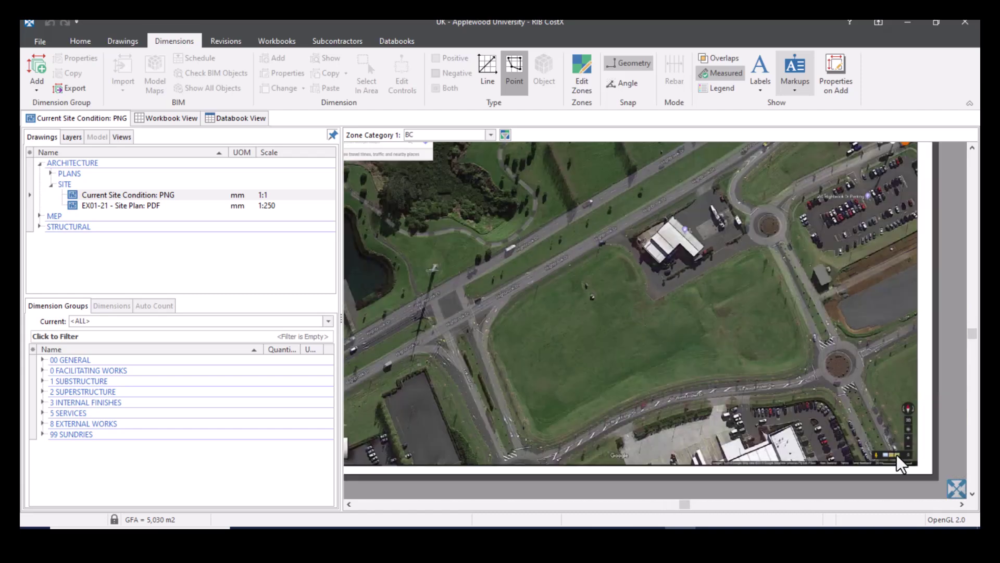
scroll(886, 474, "up", 1)
scroll(886, 474, "up", 2)
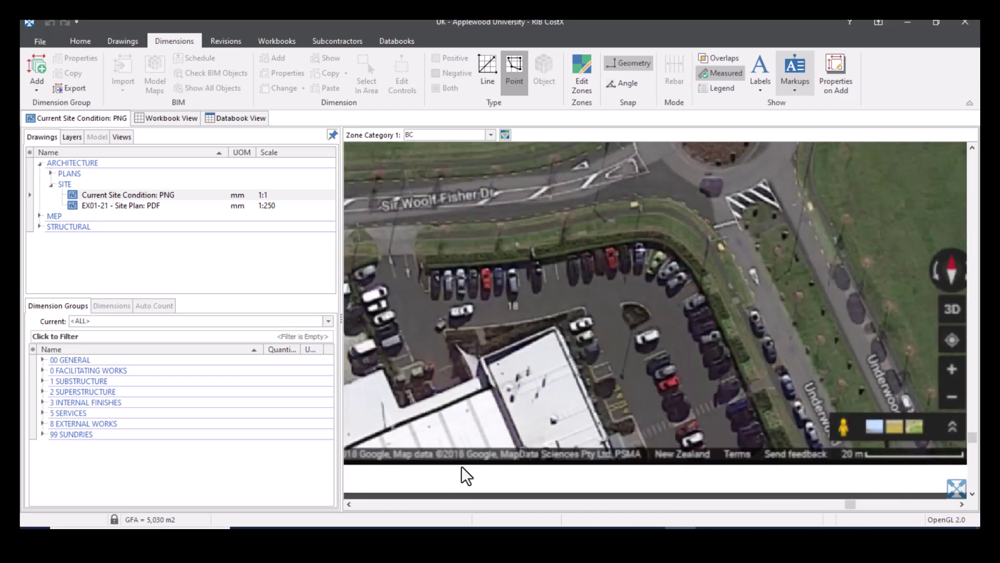
scroll(510, 447, "down", 2)
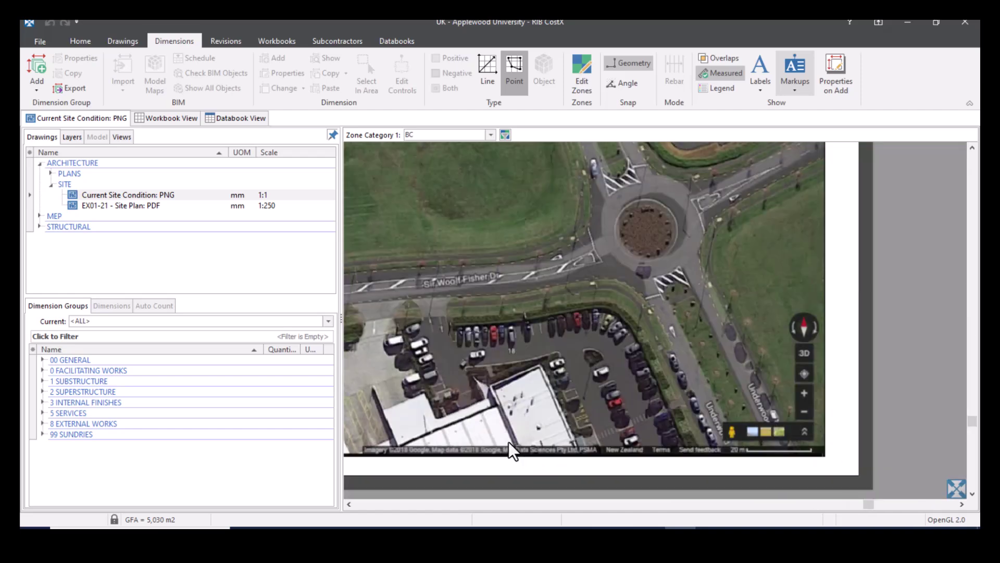
scroll(487, 379, "down", 1)
scroll(599, 396, "down", 3)
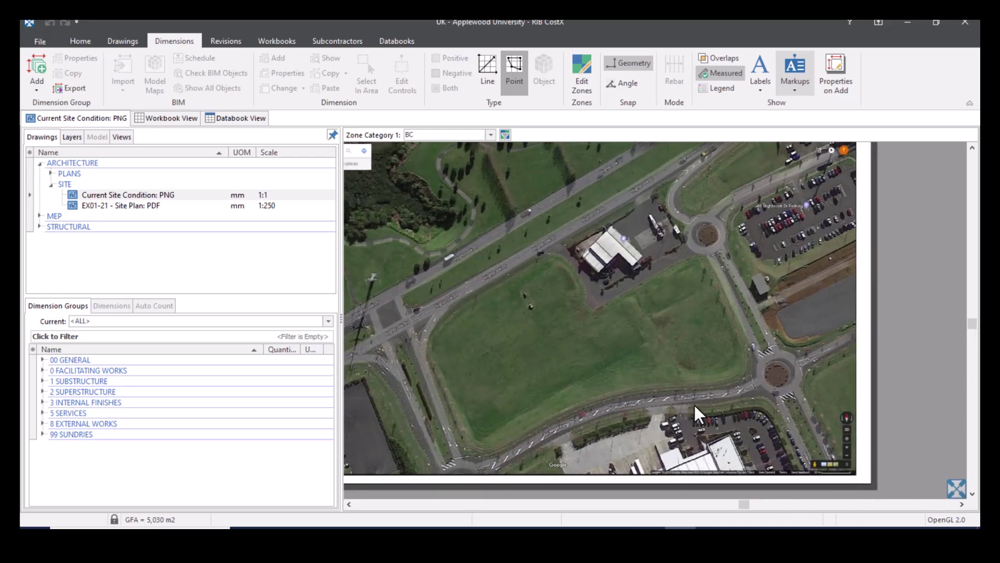
scroll(605, 354, "up", 3)
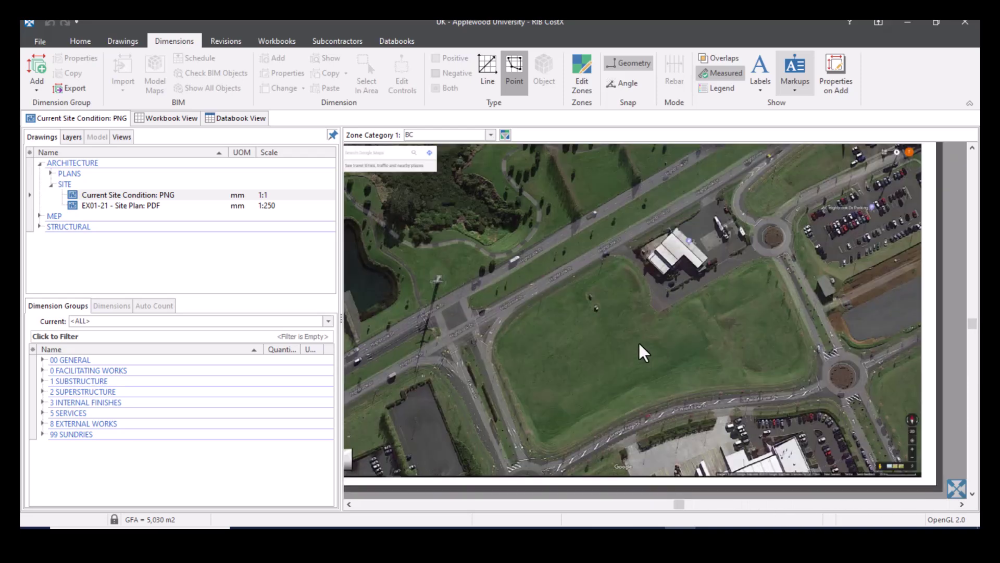
scroll(570, 336, "down", 1)
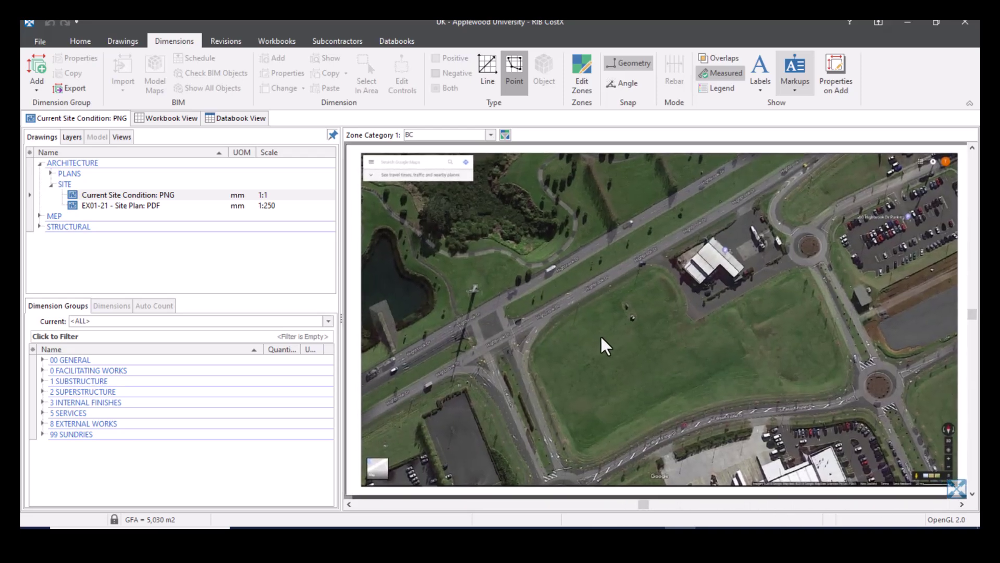
scroll(620, 340, "down", 1)
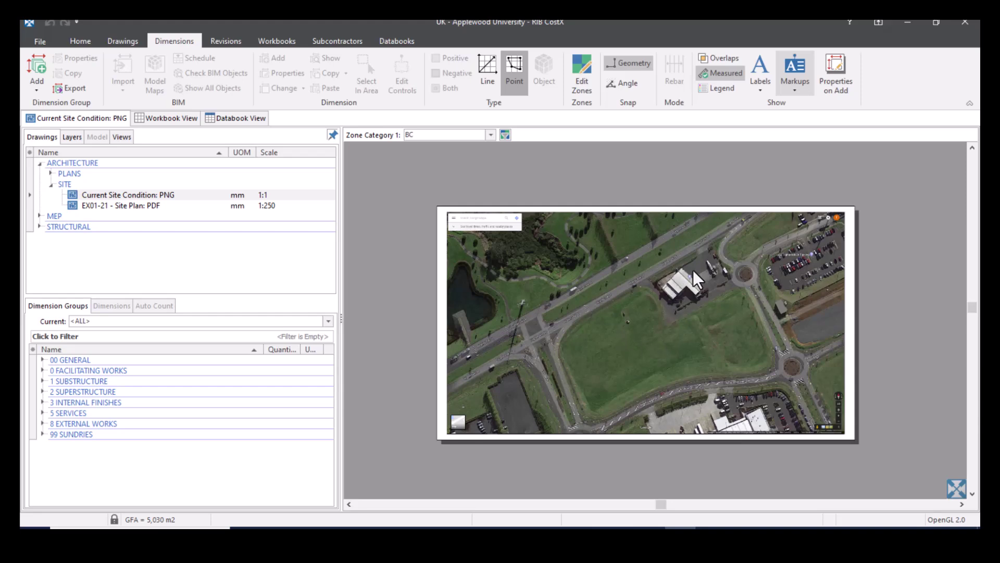
scroll(689, 277, "up", 4)
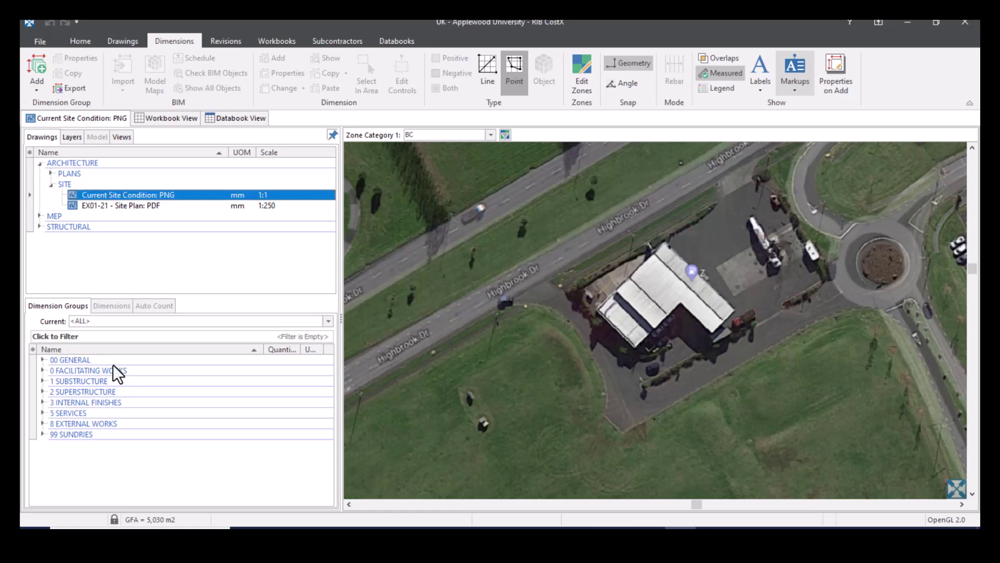
- Delete the Existing Building measurement under 0 FACILITATING WORKS > DEMOLITION, leaving it at 0 m2
left_click(43, 360)
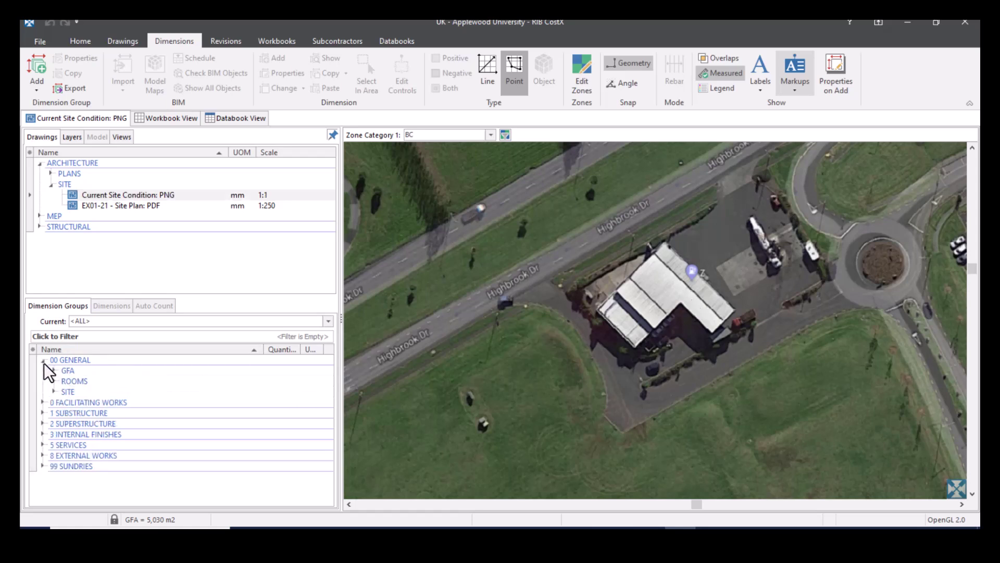
left_click(55, 392)
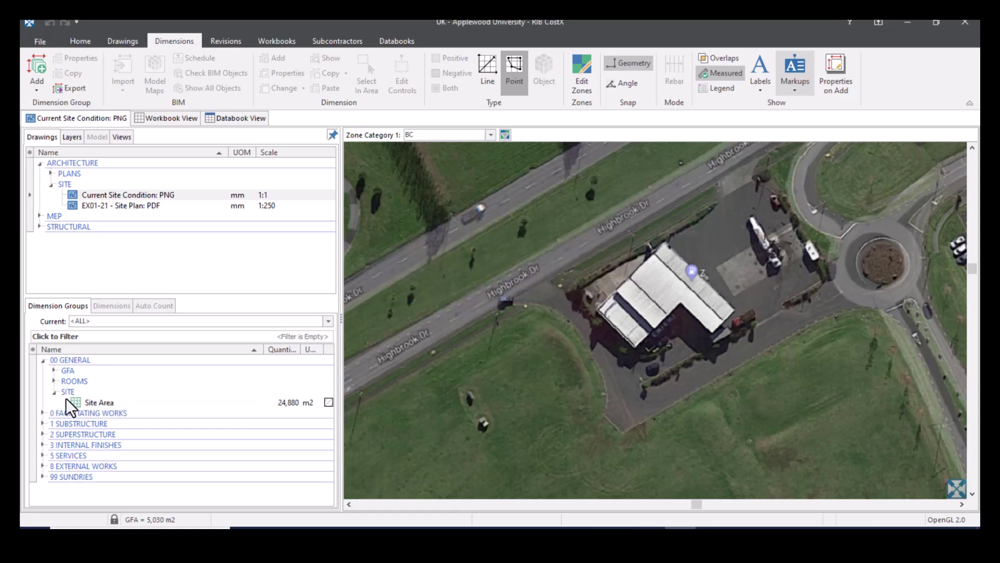
left_click(43, 413)
left_click(54, 423)
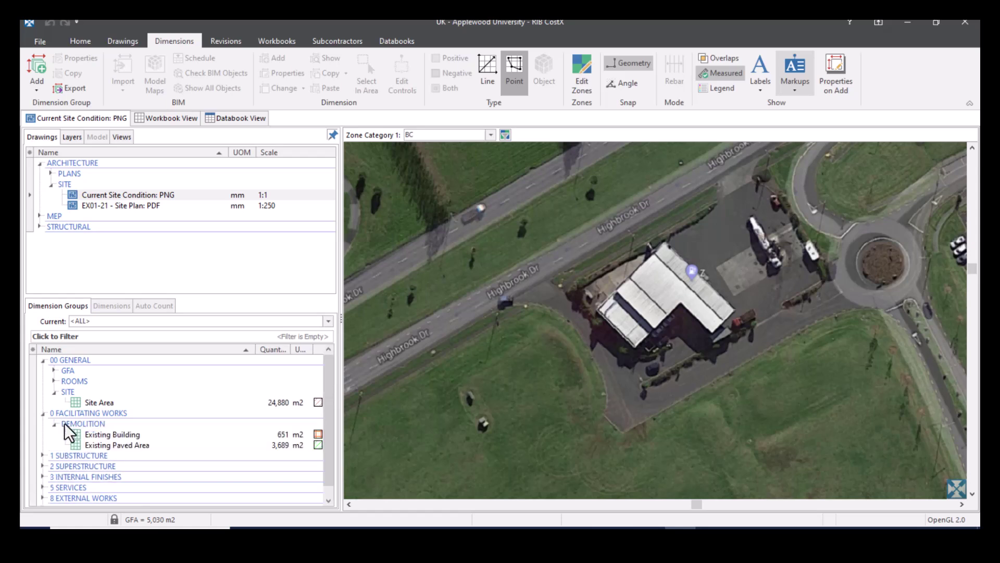
left_click(134, 434)
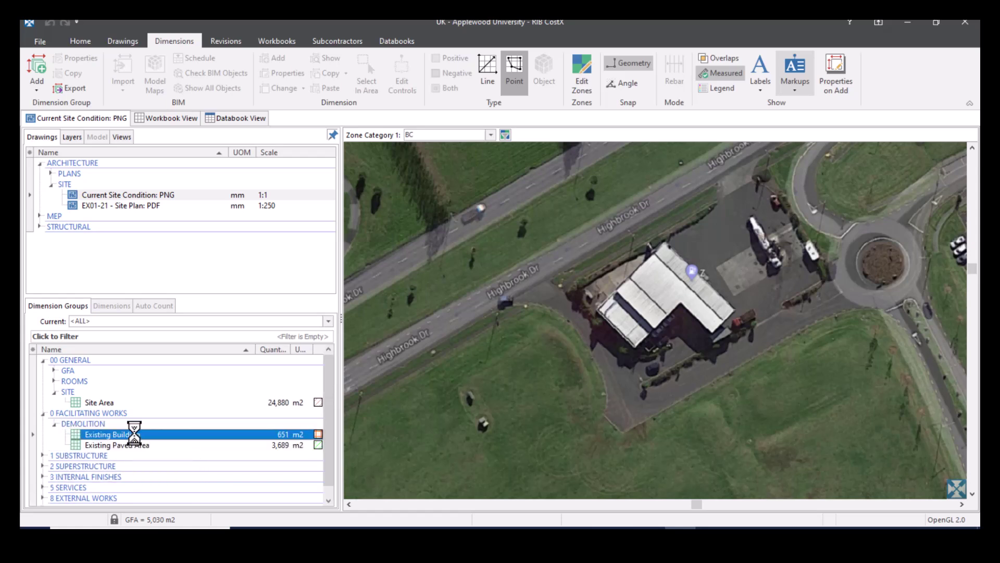
right_click(626, 316)
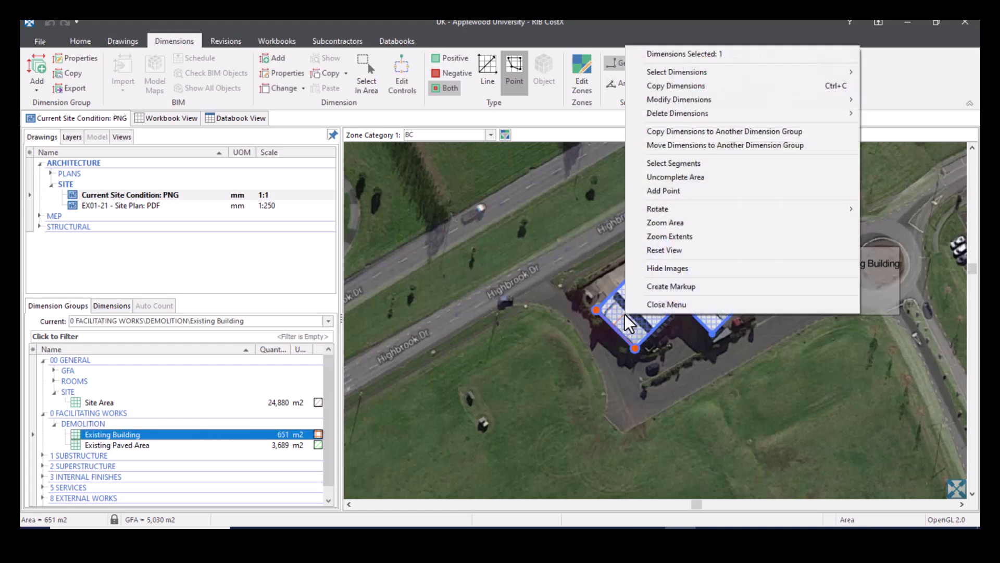
mouse_move(704, 118)
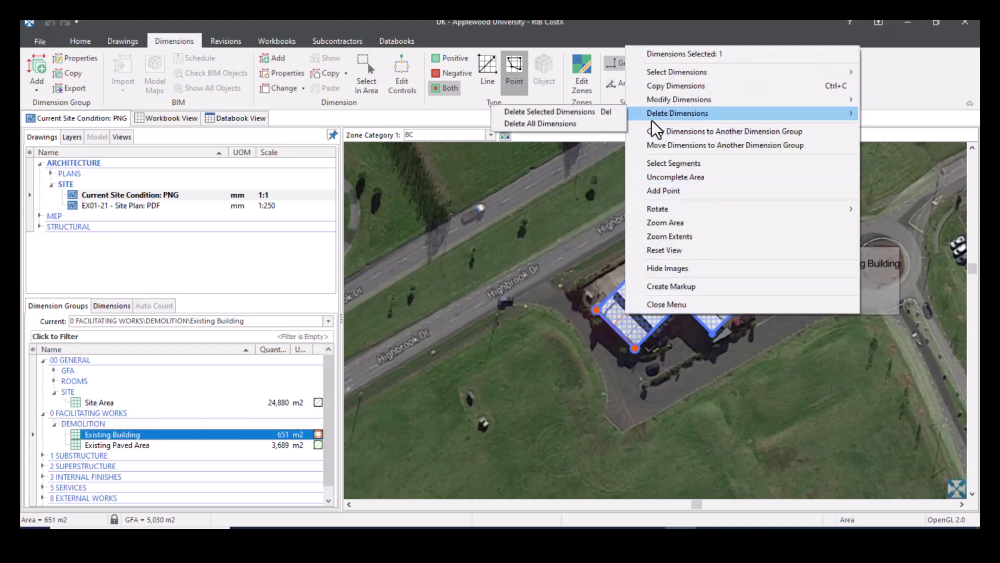
left_click(596, 113)
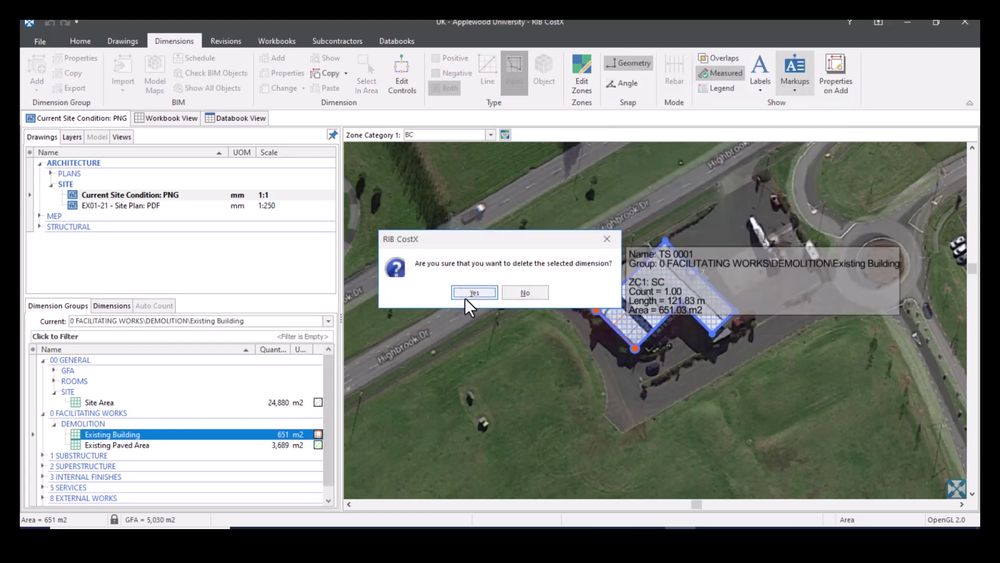
left_click(465, 297)
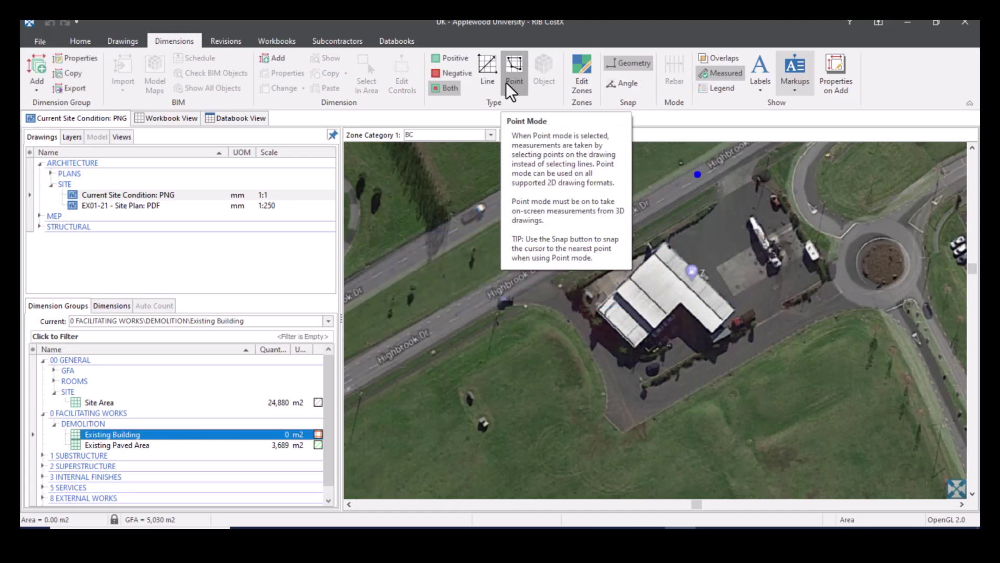
- Trace the L-shaped building footprint corner by corner, measuring 643 m2 with a 121.14 m perimeter
left_click(513, 83)
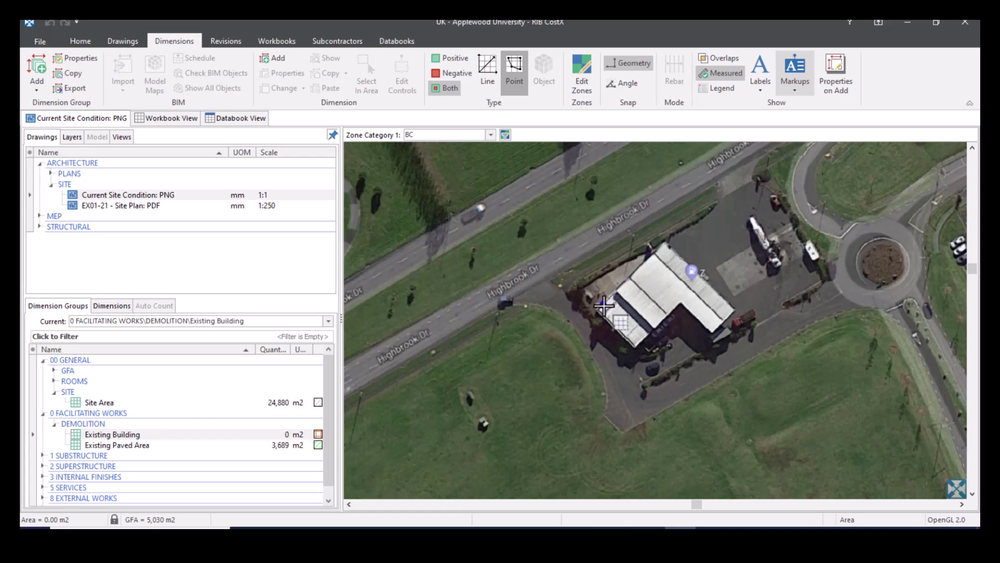
scroll(603, 307, "up", 3)
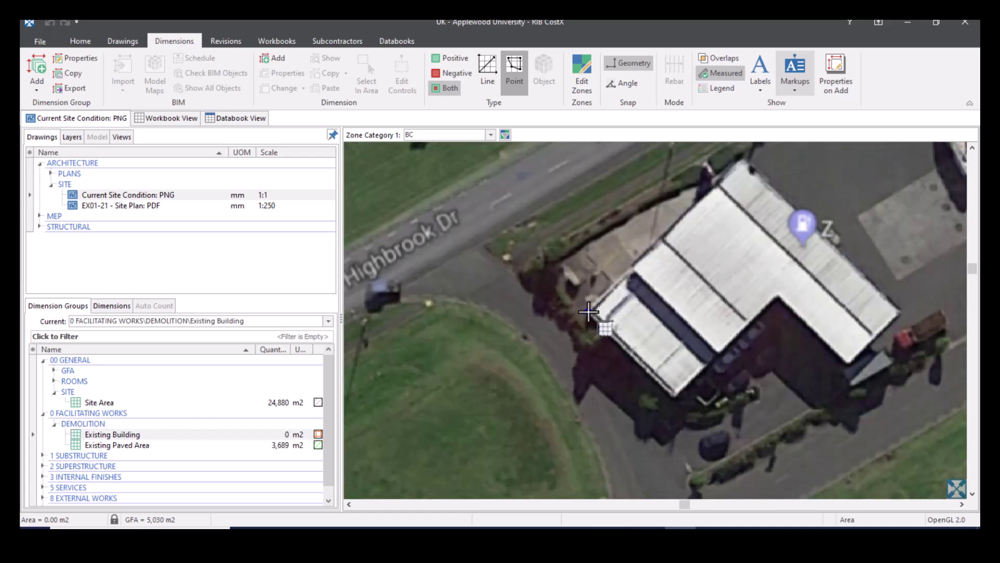
left_click(589, 312)
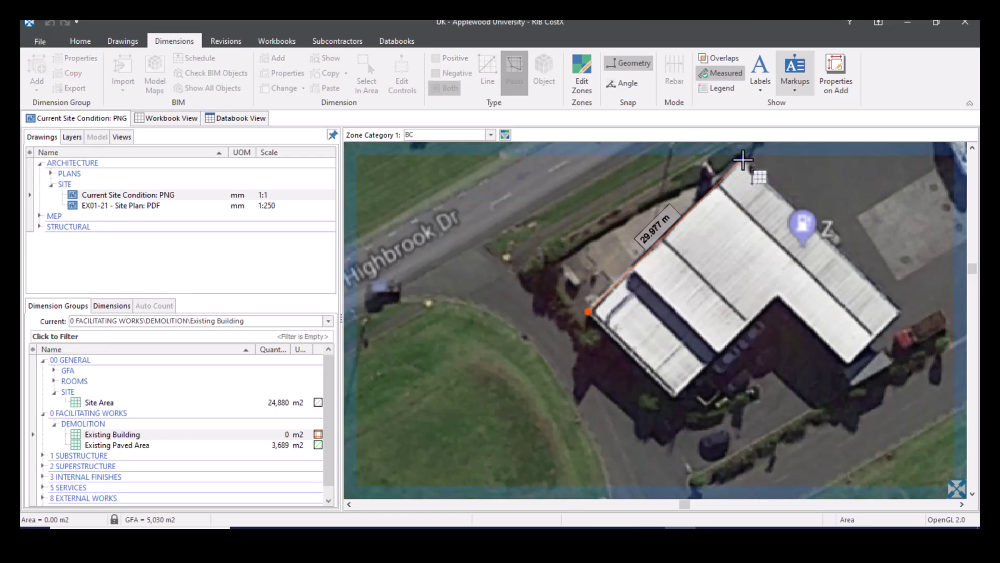
left_click(742, 160)
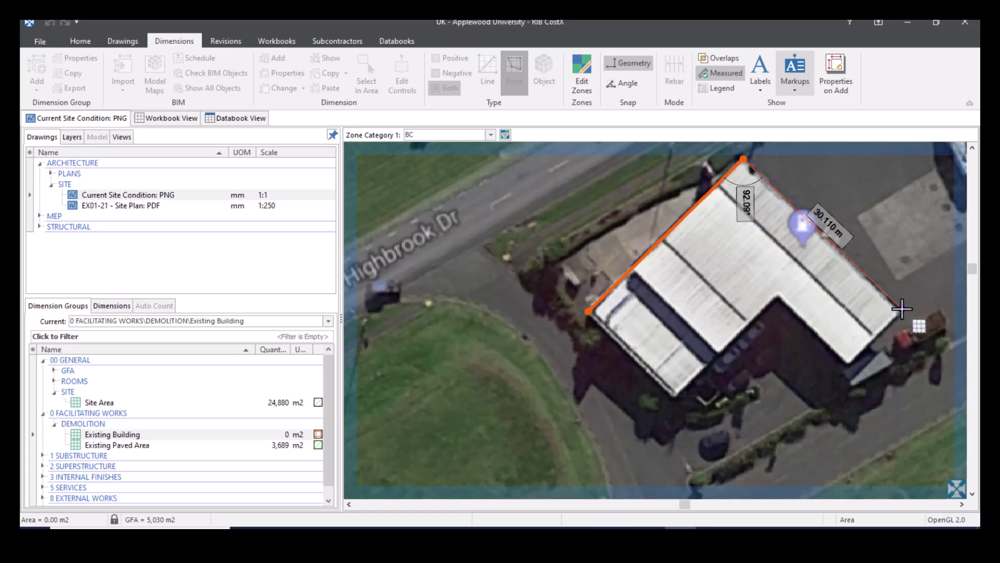
left_click(902, 309)
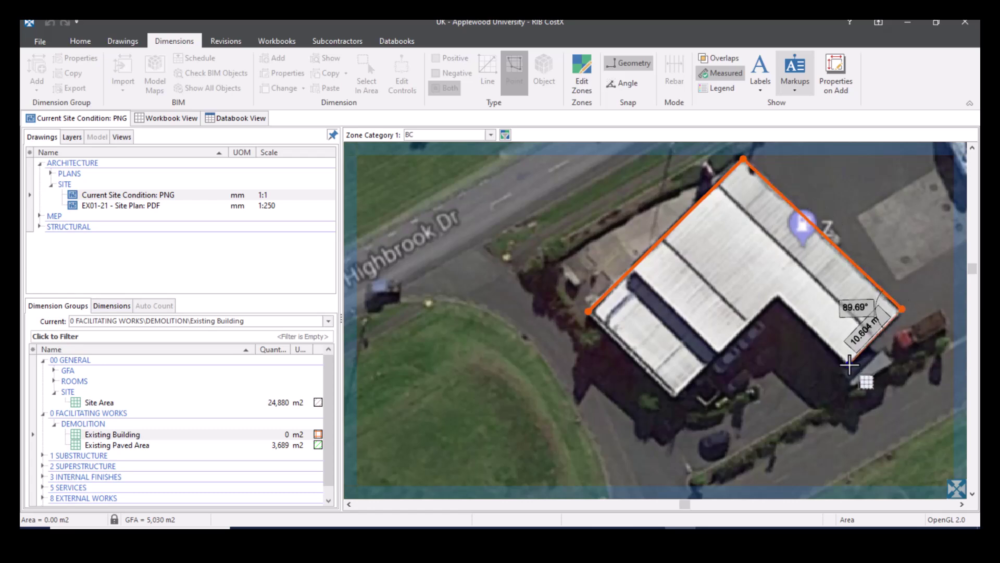
left_click(849, 364)
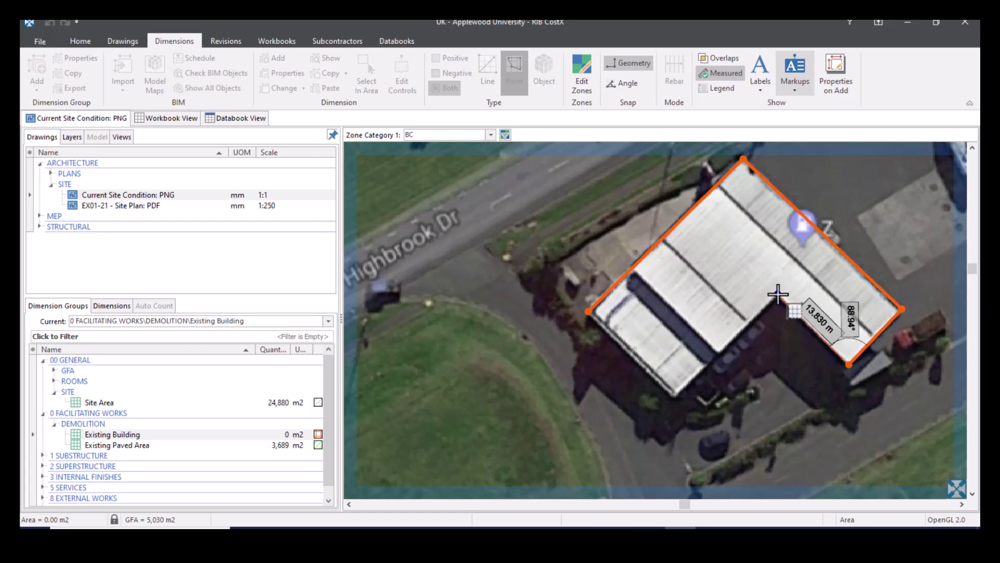
left_click(778, 294)
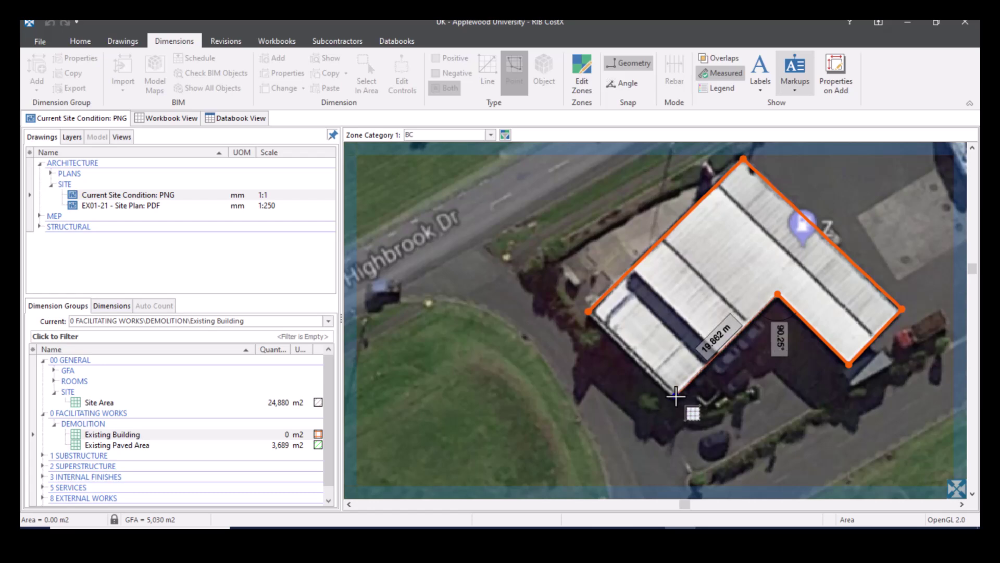
left_click(675, 395)
left_click(675, 396)
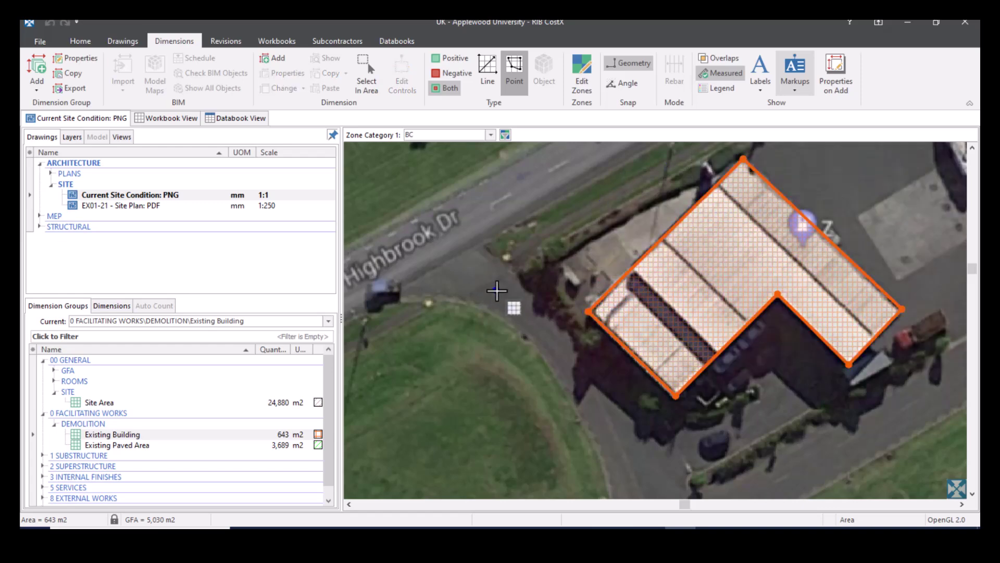
scroll(500, 287, "down", 3)
scroll(500, 288, "down", 2)
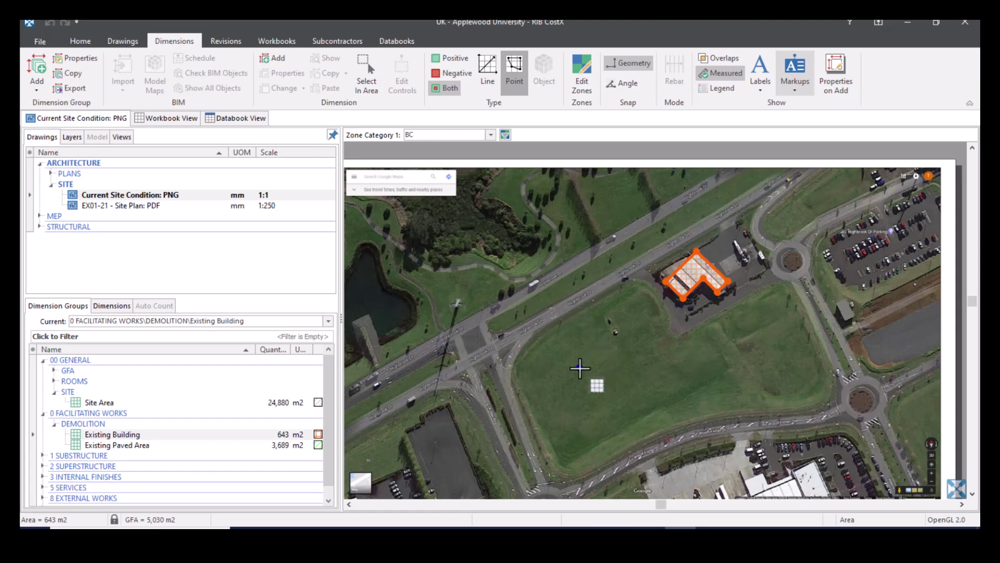
- Open the EX01-01 Ground Floor Plan from PLANS and zoom to room 109's doorway
left_click(51, 173)
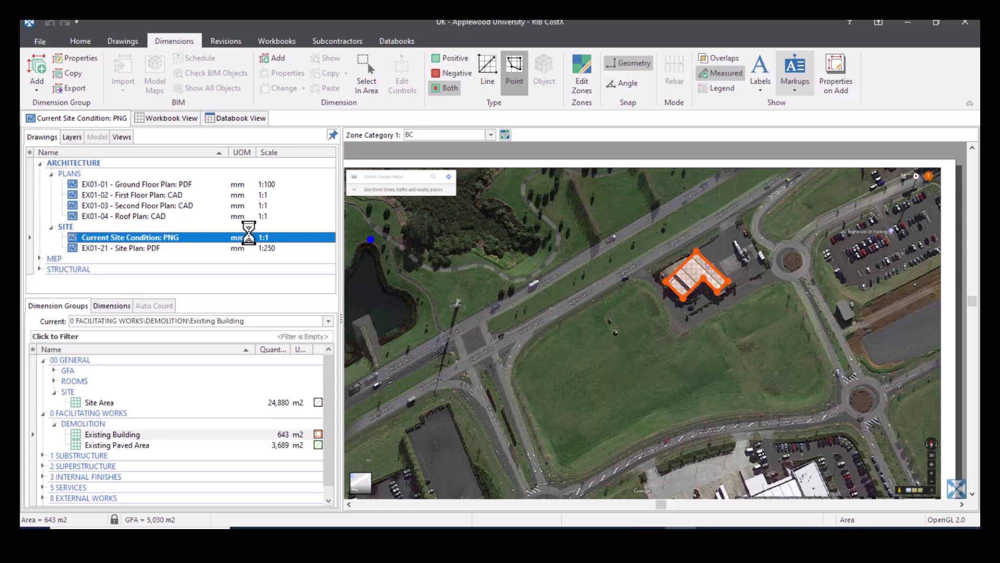
double_click(250, 237)
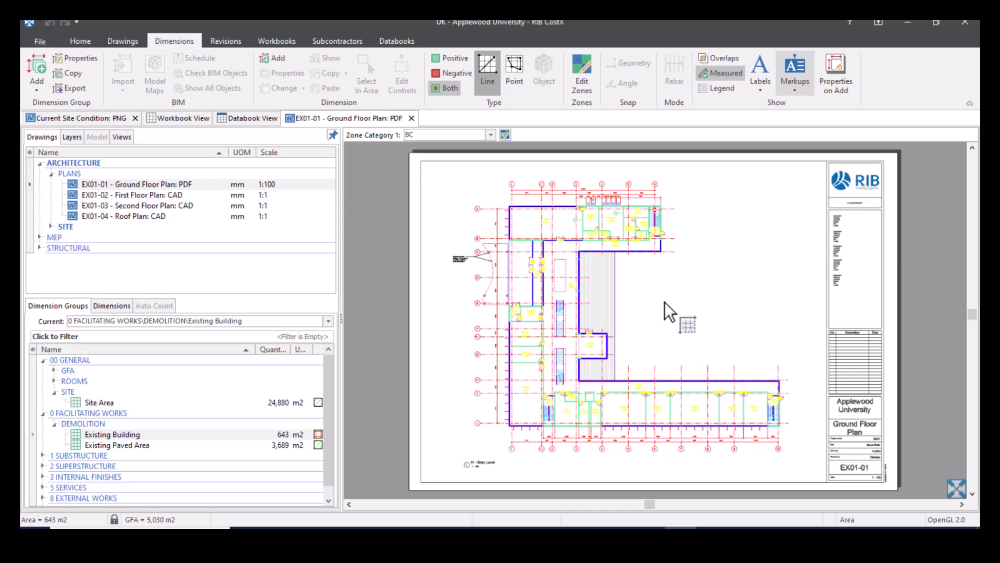
scroll(604, 407, "up", 4)
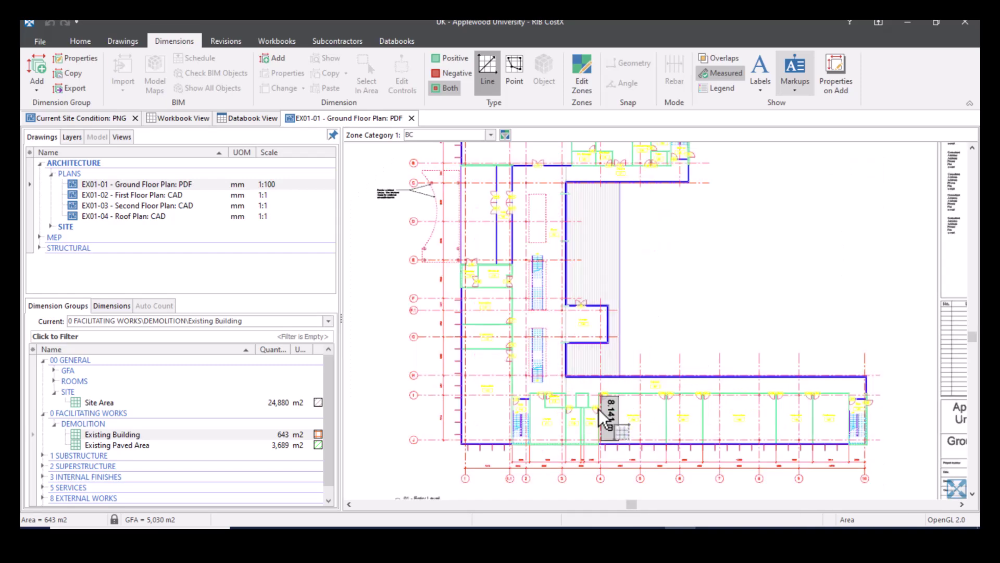
scroll(598, 416, "up", 3)
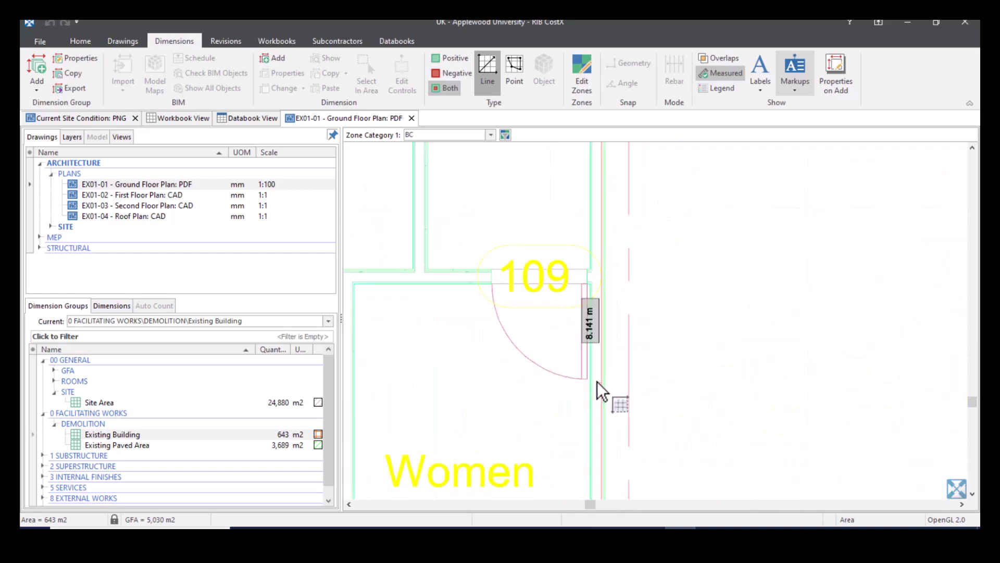
scroll(595, 374, "up", 3)
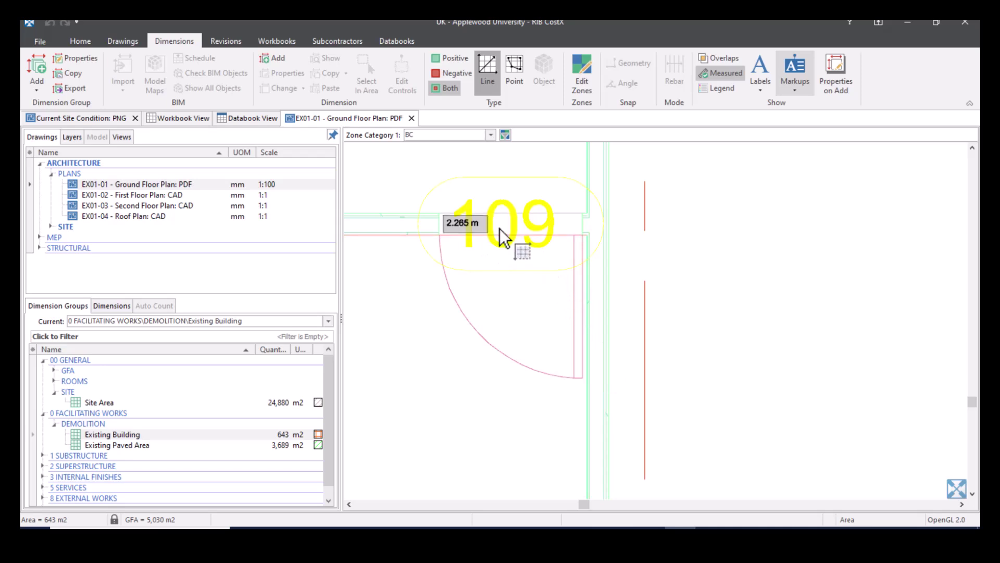
left_click_drag(515, 247, 698, 275)
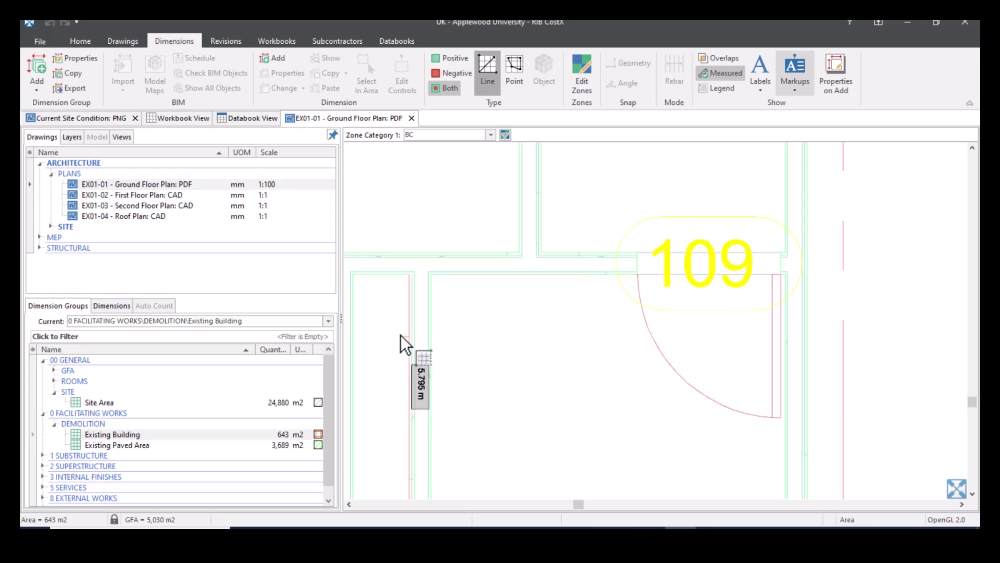
- Expand 2 SUPERSTRUCTURE > INTERIOR DOORS and make TIMBER DOORS the current group
scroll(216, 418, "down", 1)
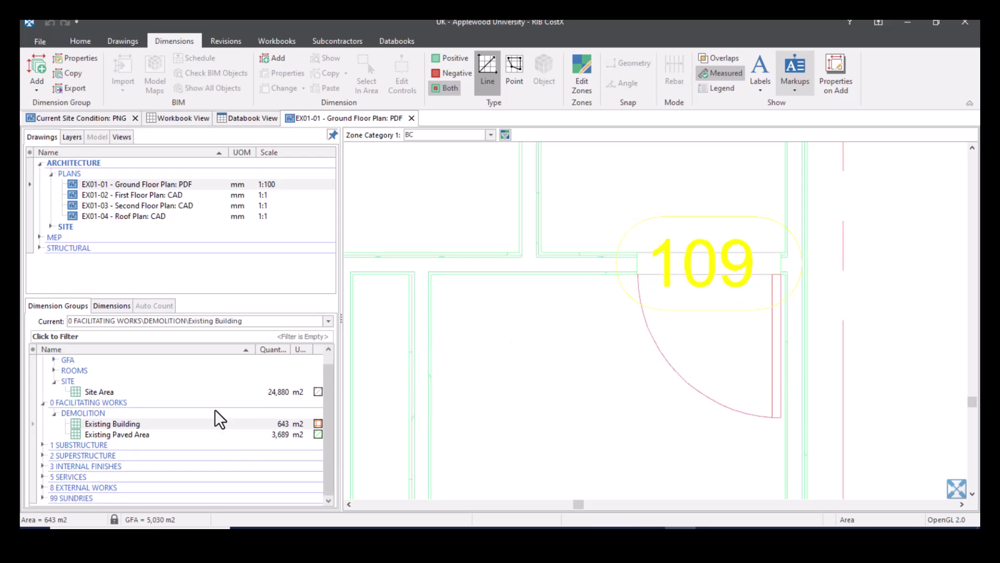
left_click(43, 455)
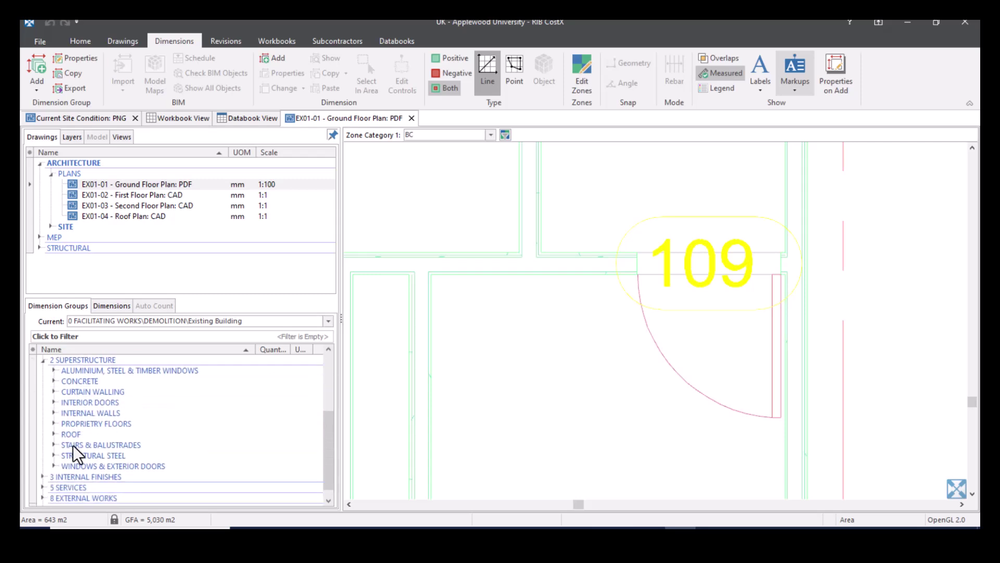
left_click(55, 403)
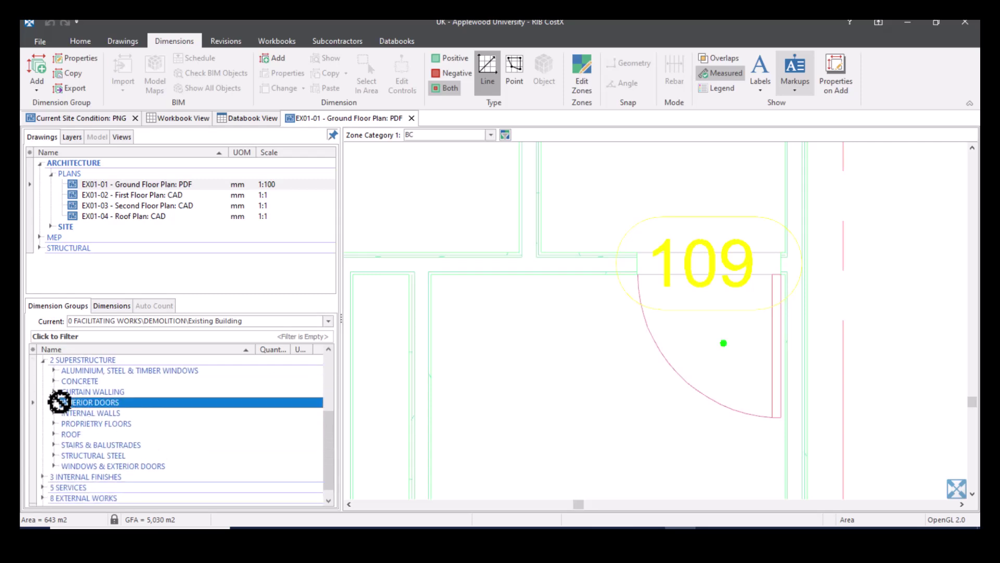
left_click(66, 423)
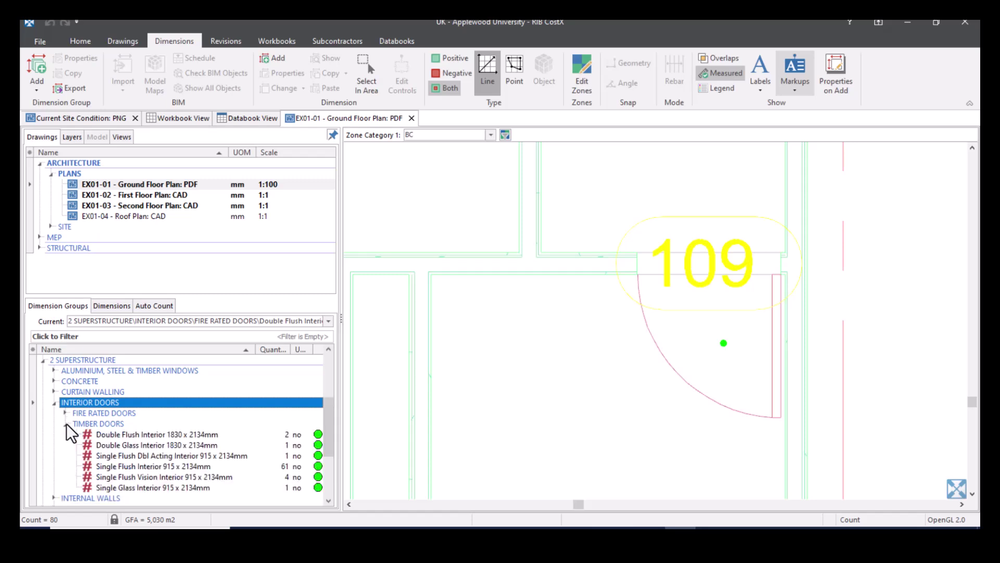
left_click(85, 424)
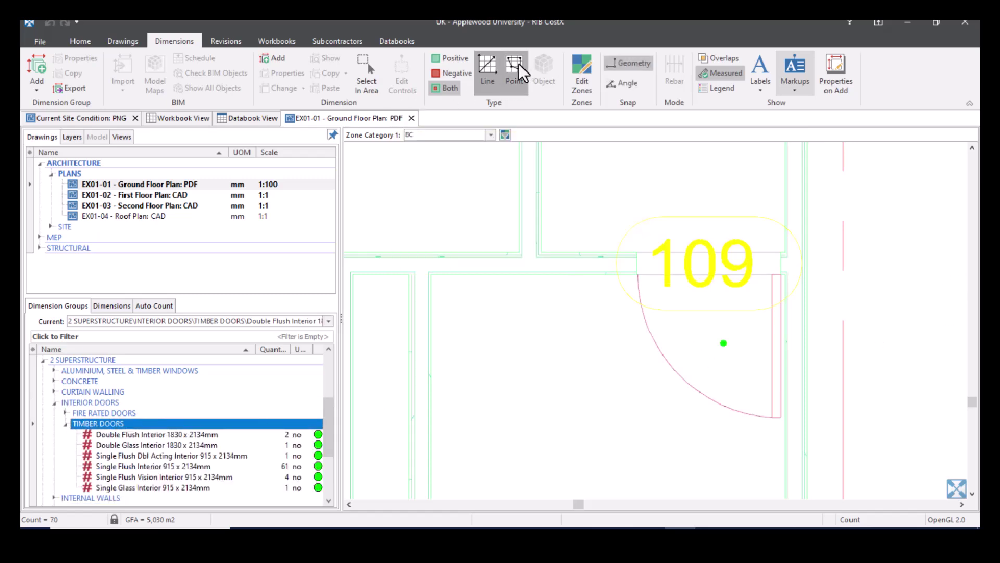
scroll(225, 394, "down", 1)
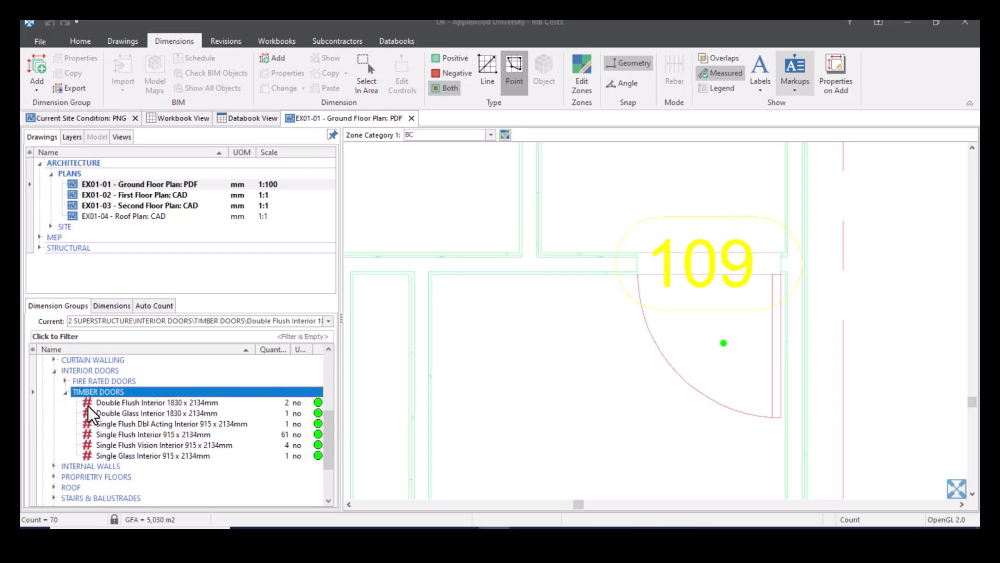
- Add an Internal Doors dimension group measured by Length with a green colour
mouse_move(90, 404)
left_click(37, 67)
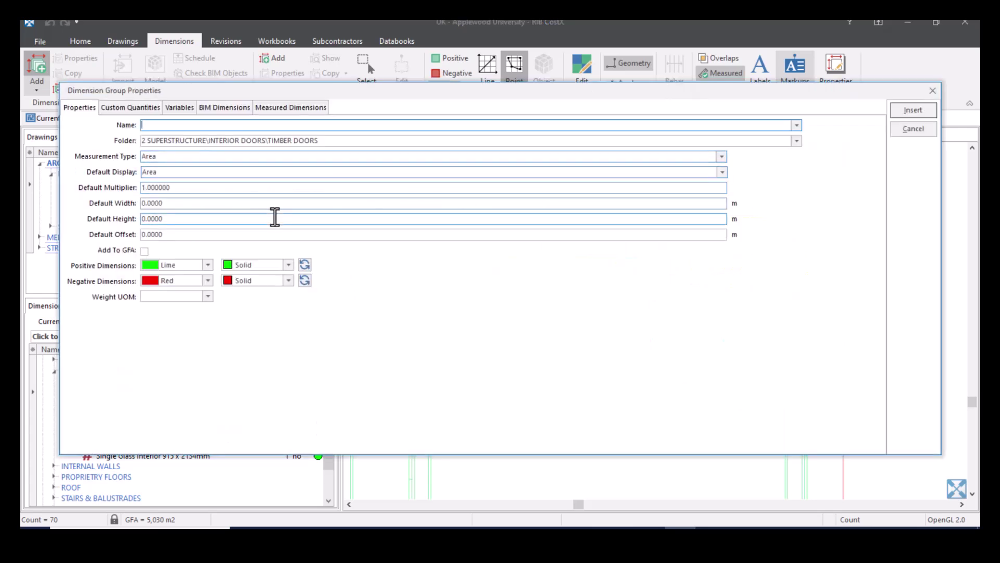
type("Internal Doors")
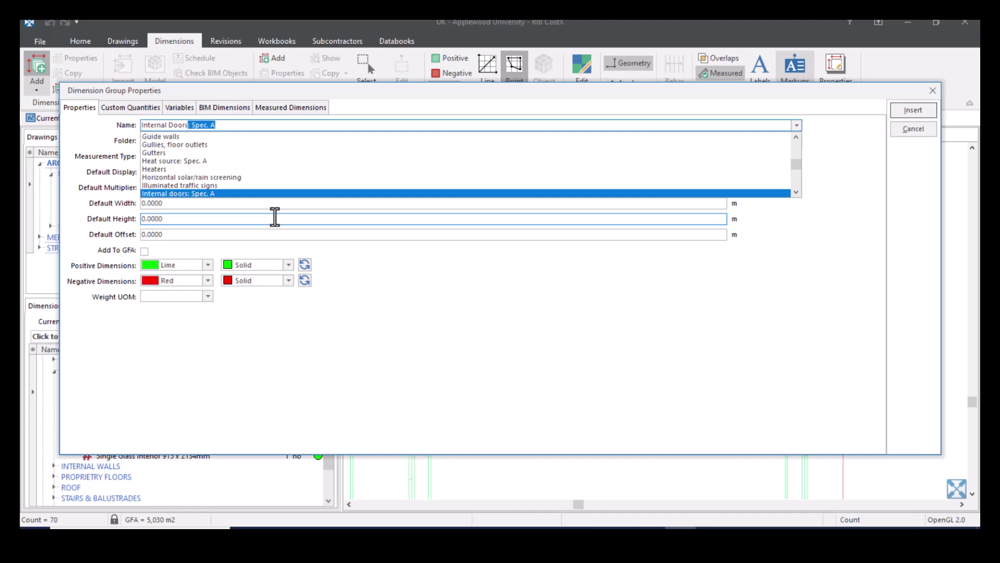
key("Delete")
left_click(540, 414)
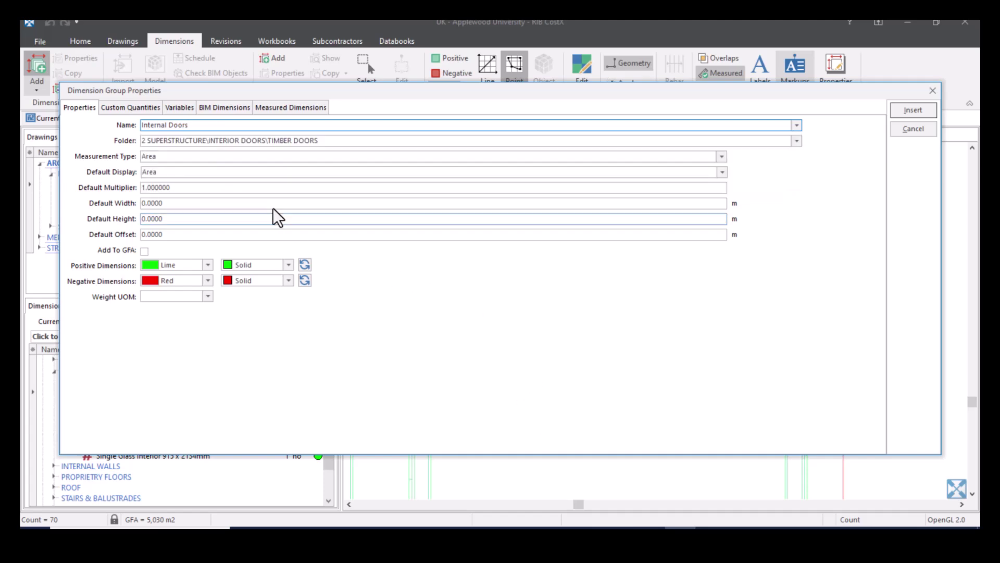
left_click(724, 157)
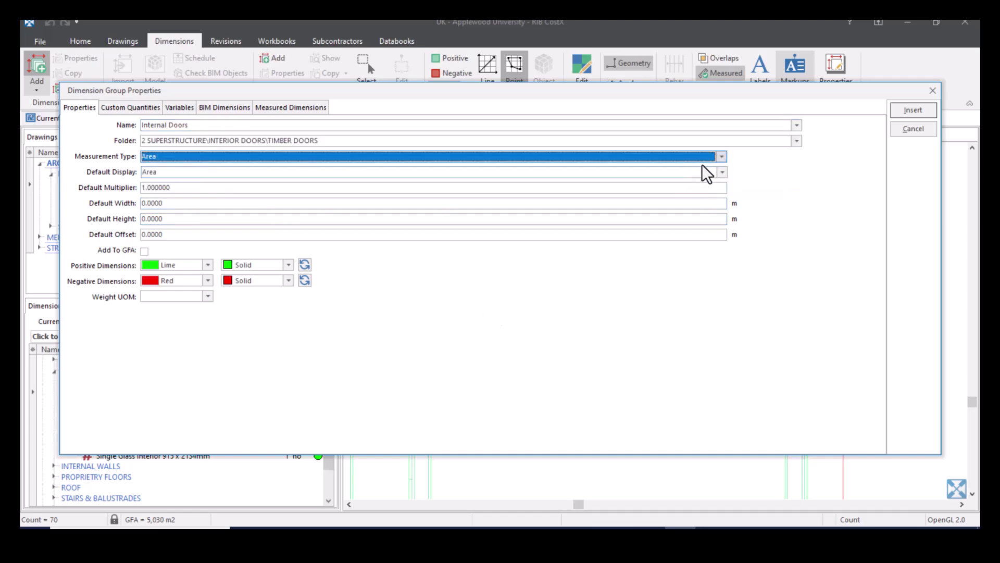
left_click(722, 157)
left_click(598, 184)
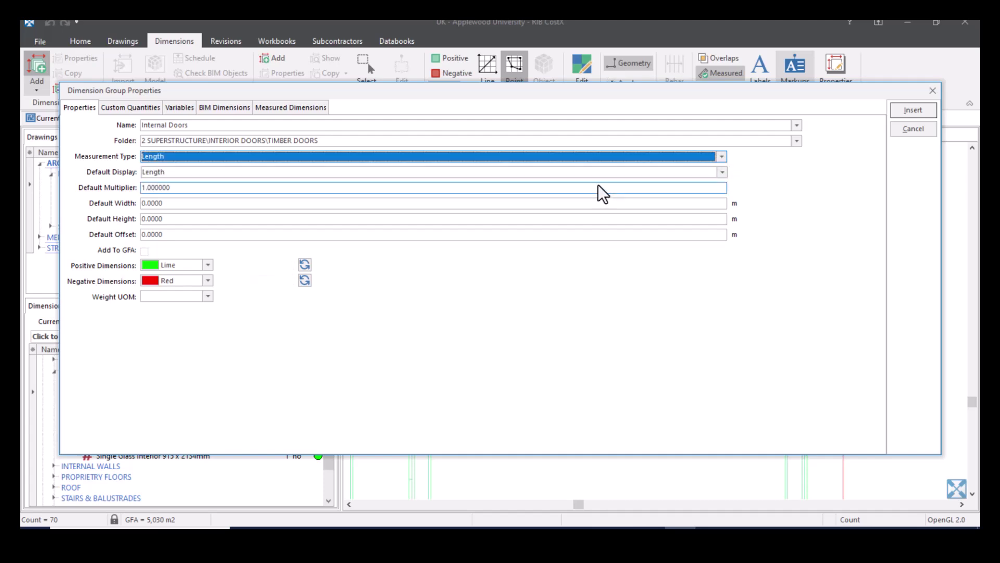
left_click(305, 264)
left_click(305, 265)
left_click(305, 264)
left_click(305, 264)
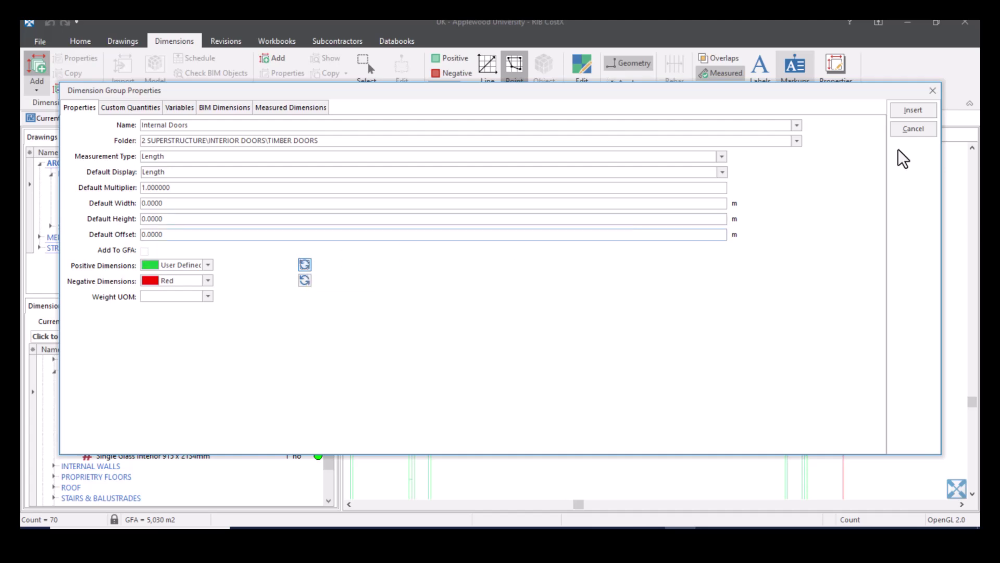
left_click(911, 110)
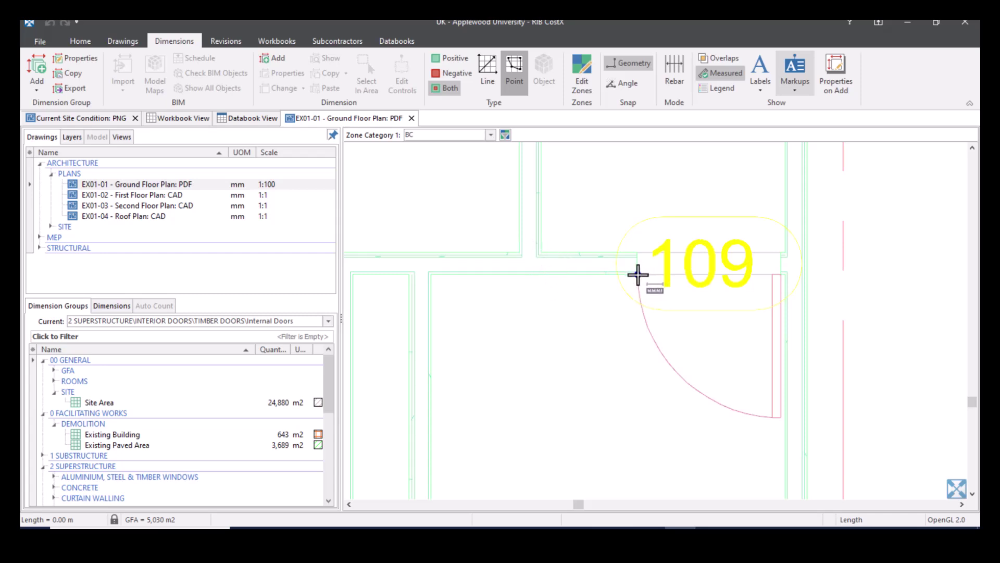
- Measure room 109's door opening as a 0.91 m length
left_click(638, 275)
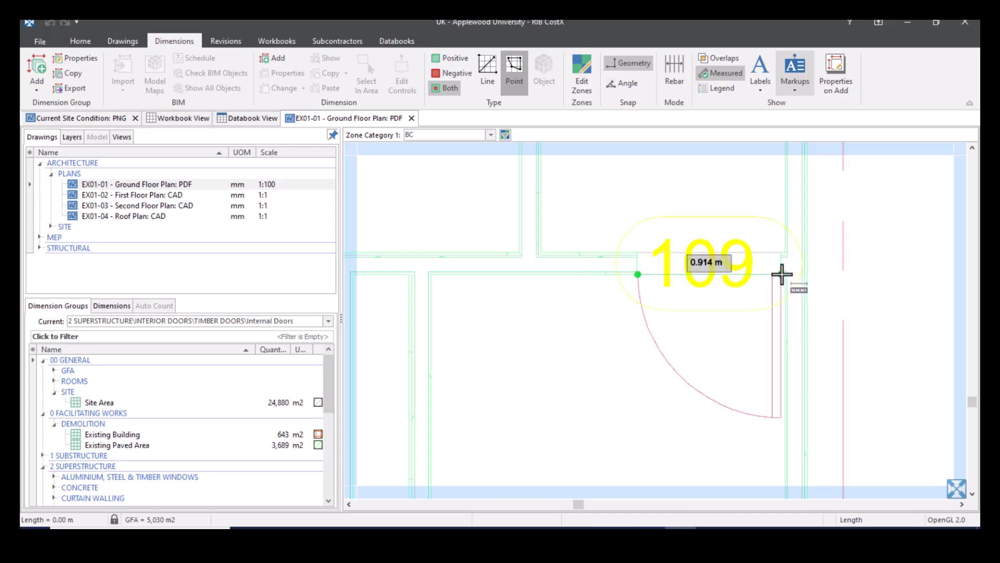
double_click(782, 275)
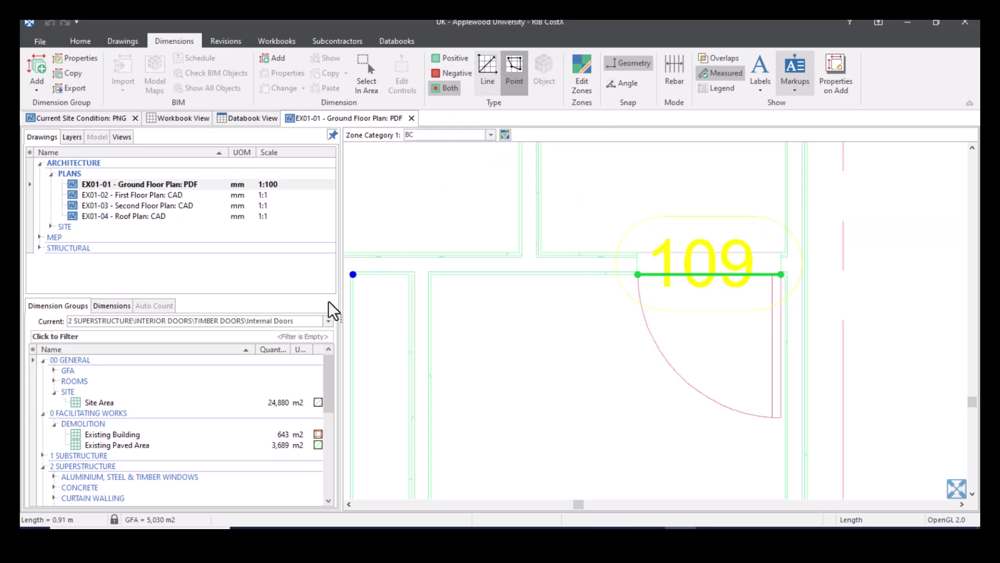
- Switch to line measuring and make ROOMS > Conference the current group
left_click(489, 68)
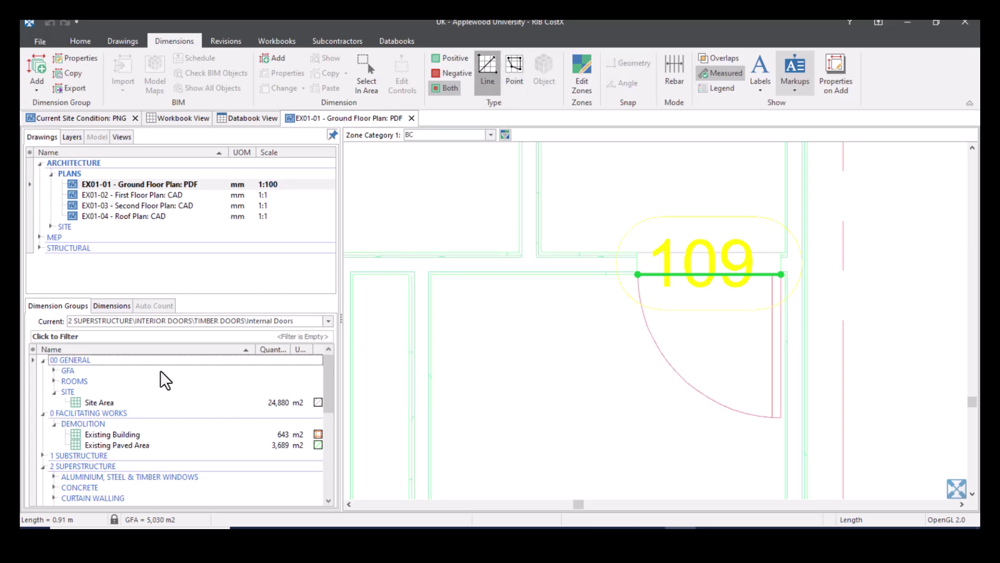
left_click(52, 380)
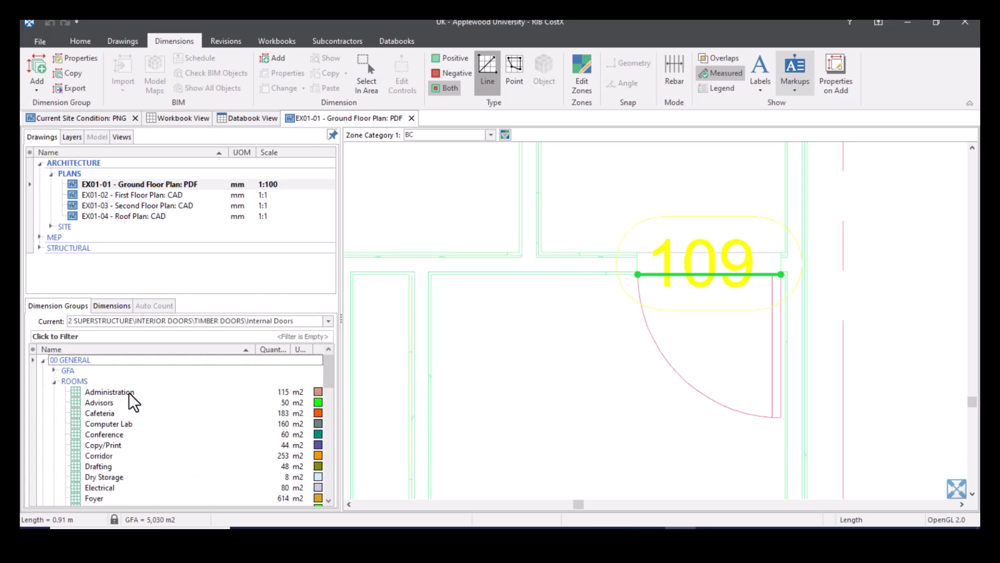
mouse_move(131, 394)
left_click(125, 435)
scroll(579, 330, "down", 5)
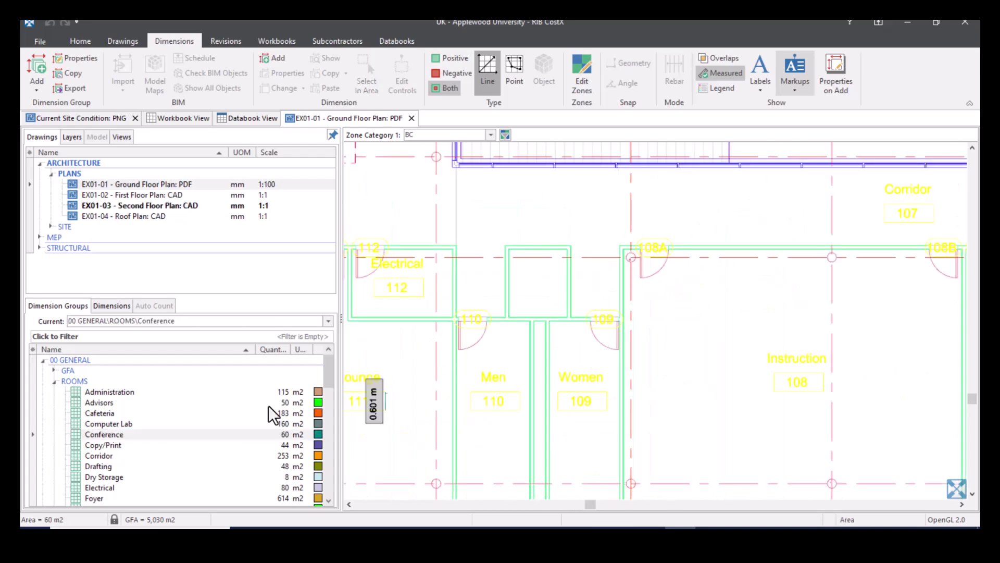
left_click(125, 434)
scroll(820, 380, "down", 6)
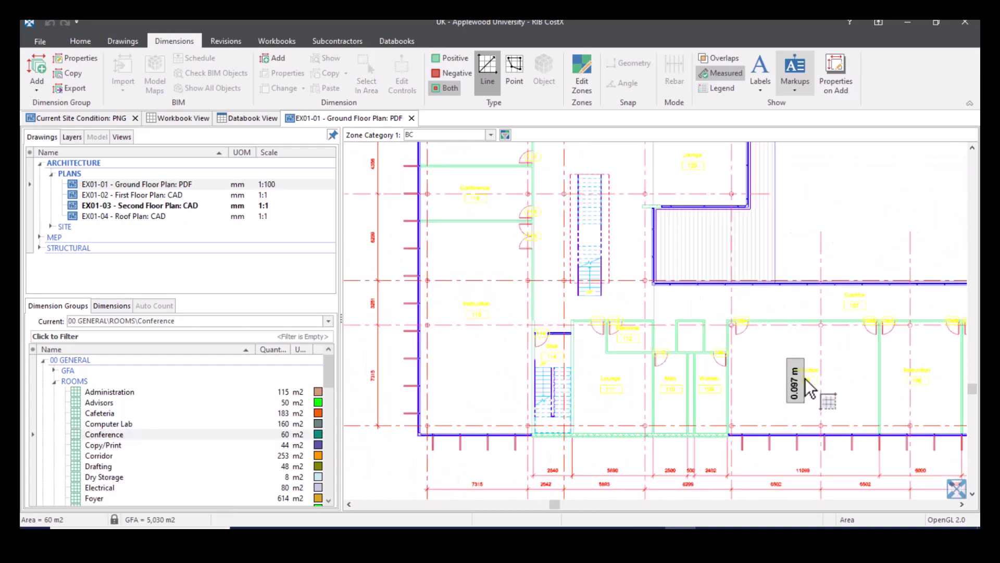
- Outline Conference room 103 along its walls as a 46.74 m2 area
scroll(681, 368, "up", 5)
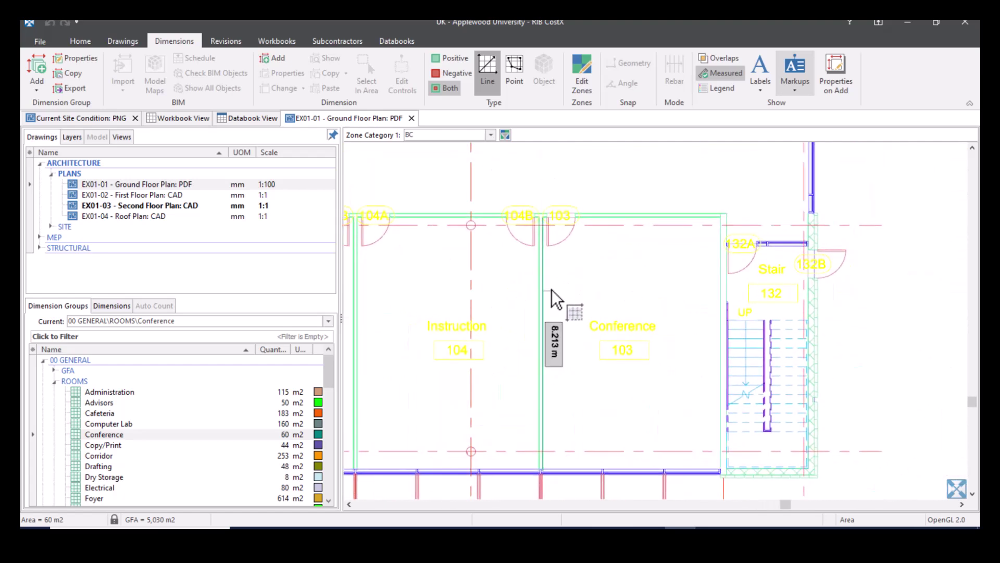
scroll(558, 297, "up", 1)
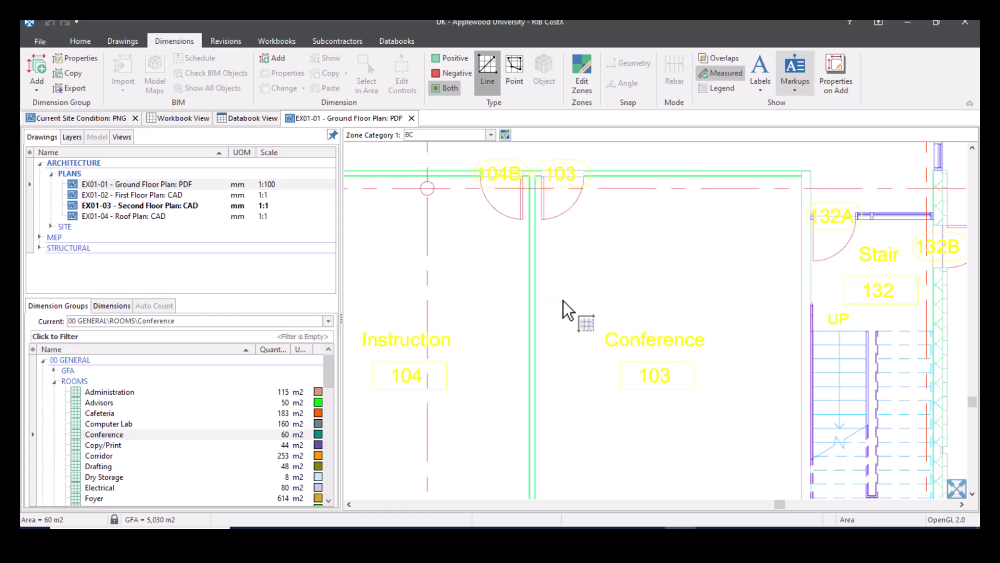
left_click(548, 299)
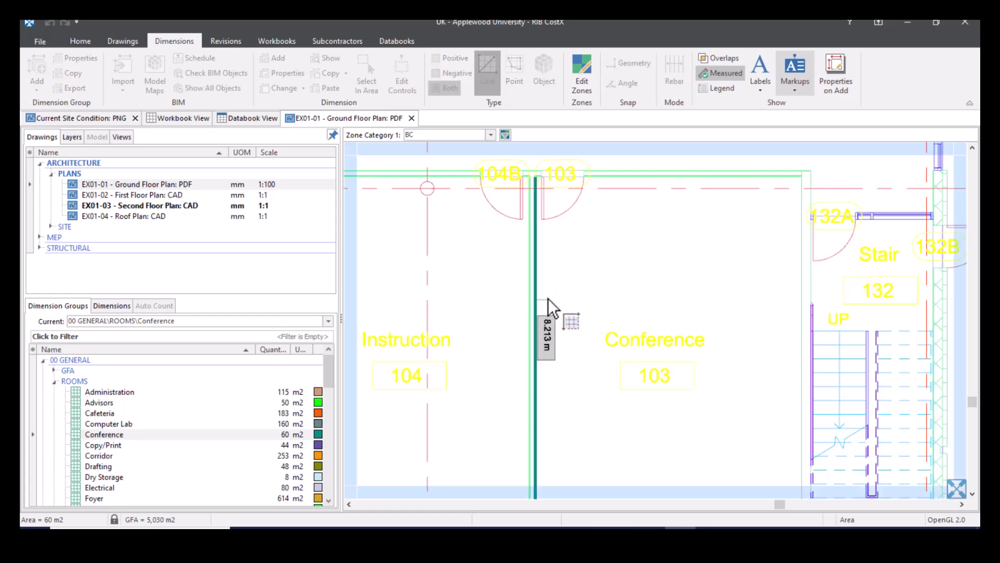
left_click(662, 181)
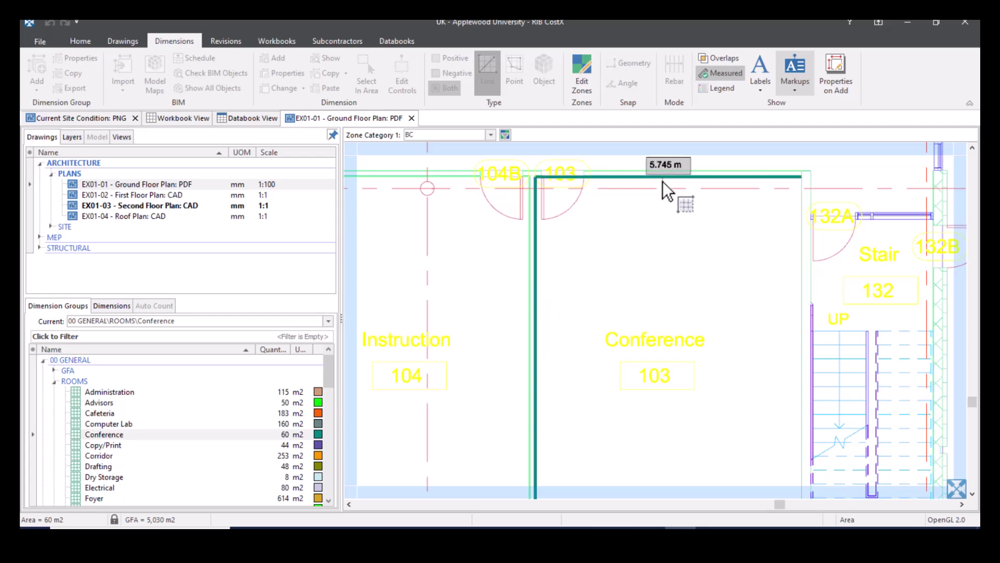
left_click(785, 237)
scroll(781, 245, "down", 2)
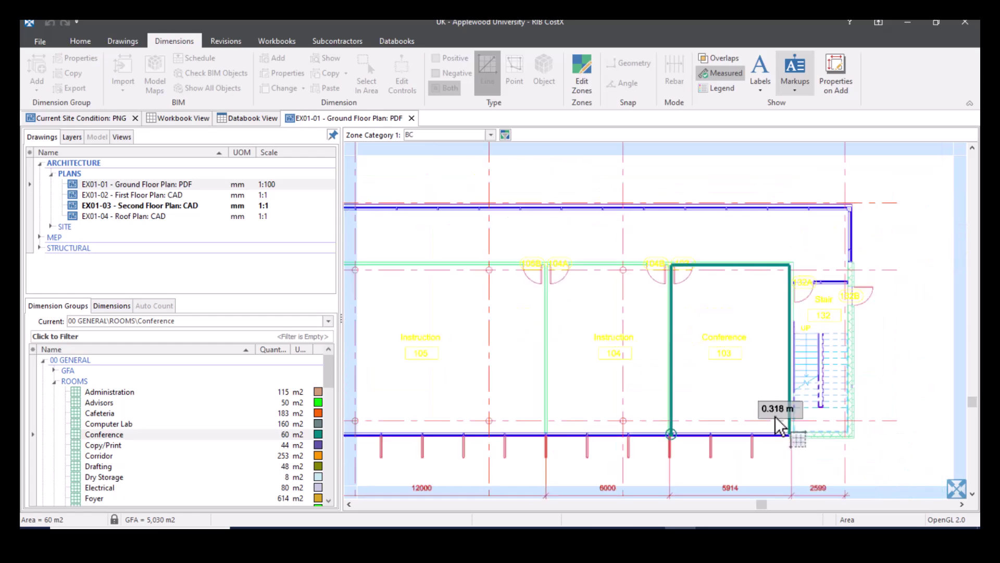
scroll(774, 420, "up", 3)
left_click(767, 436)
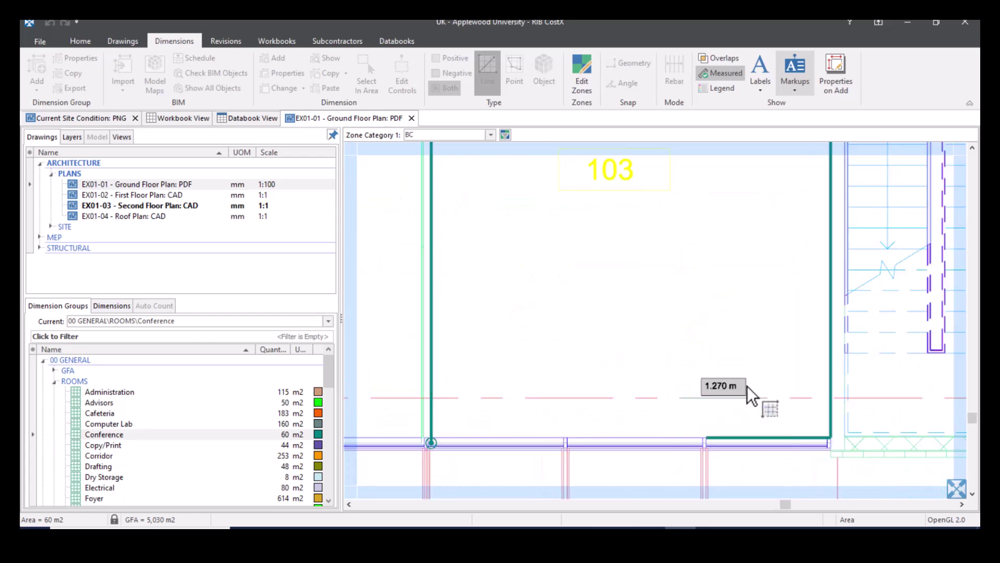
double_click(746, 367)
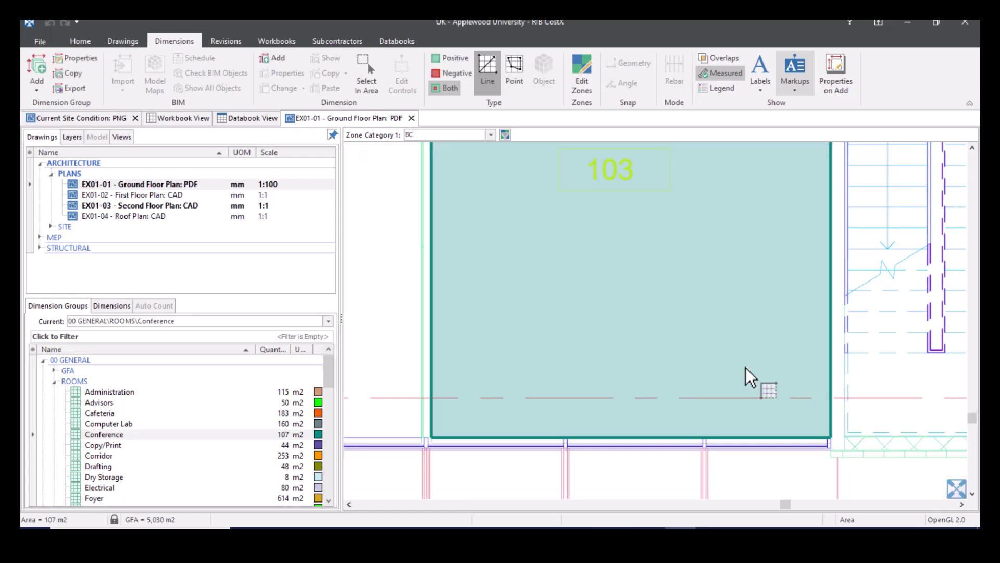
scroll(570, 250, "down", 3)
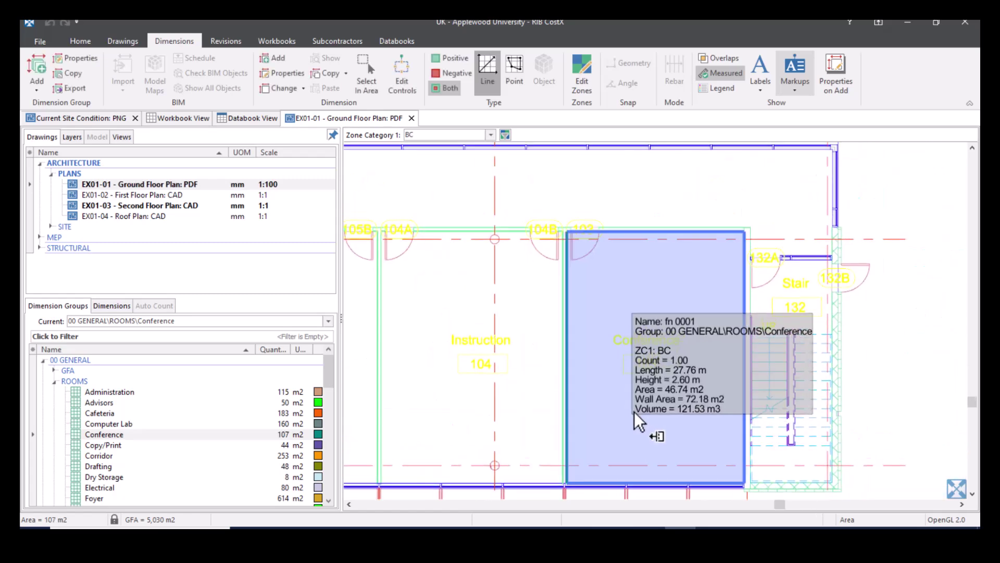
- Pan to Conference room 116 and outline it as a 31.42 m2 area
left_click(51, 227)
scroll(476, 330, "down", 3)
left_click(476, 329)
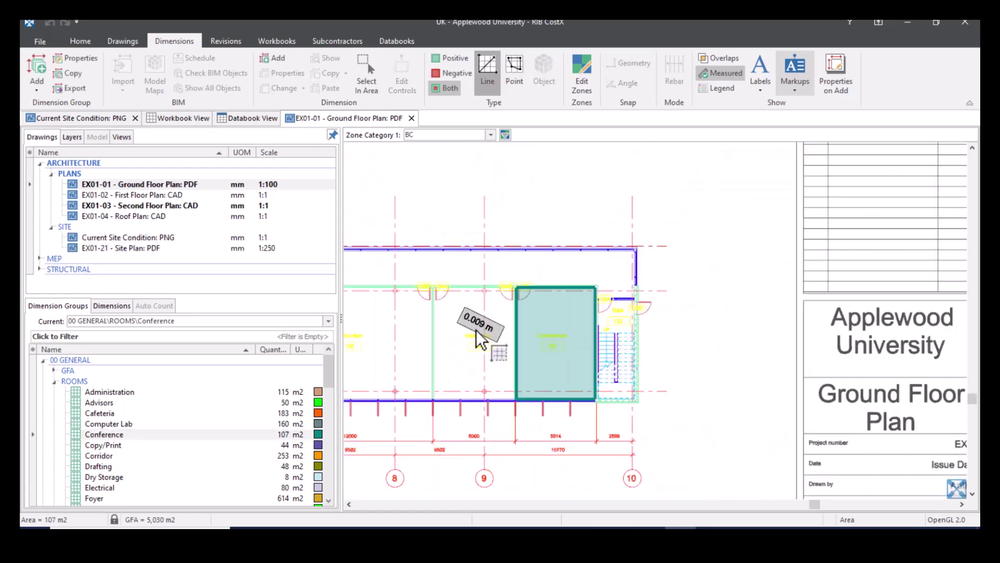
left_click_drag(476, 329, 692, 327)
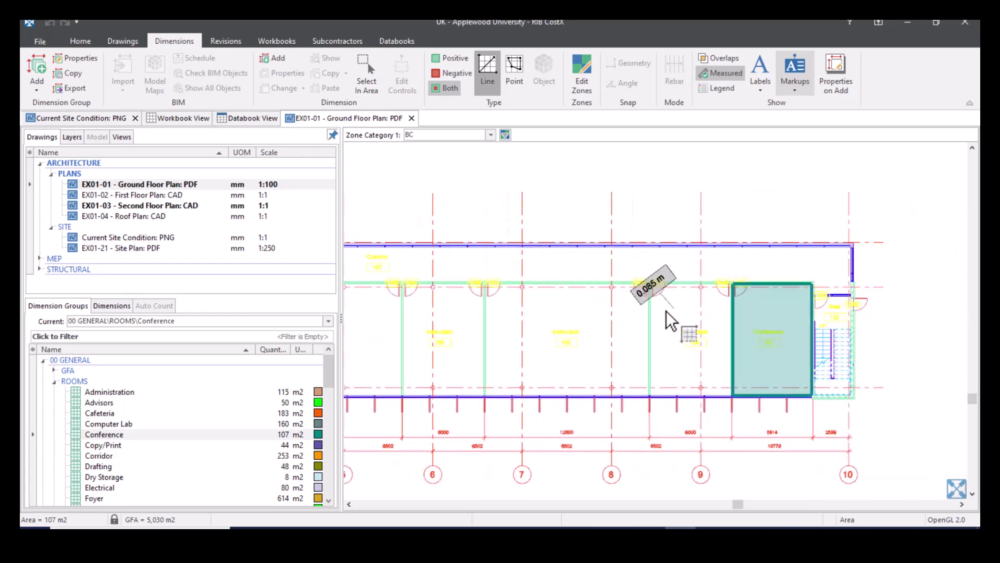
left_click_drag(462, 316, 814, 334)
left_click_drag(474, 287, 720, 326)
scroll(672, 202, "up", 5)
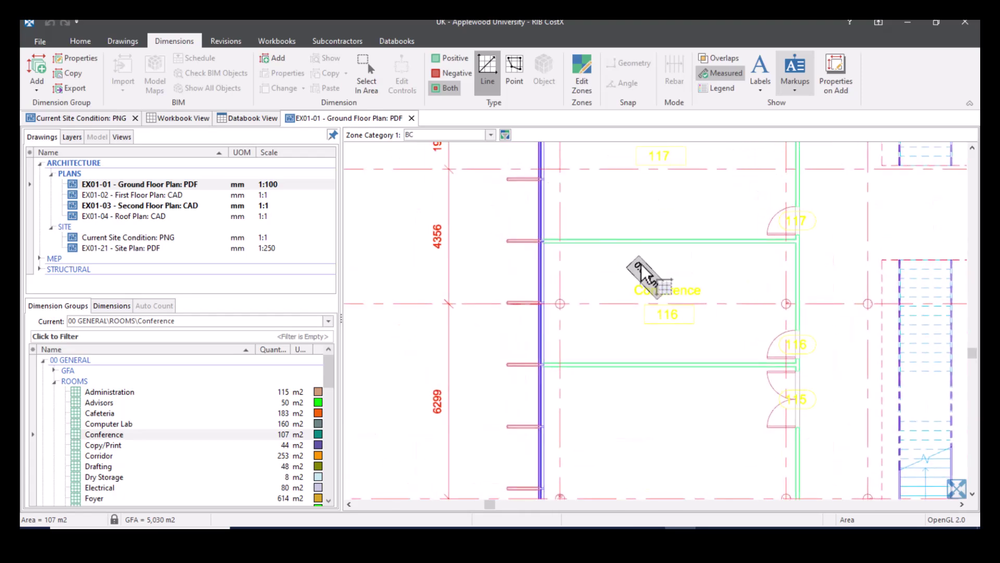
scroll(640, 264, "up", 2)
left_click(655, 243)
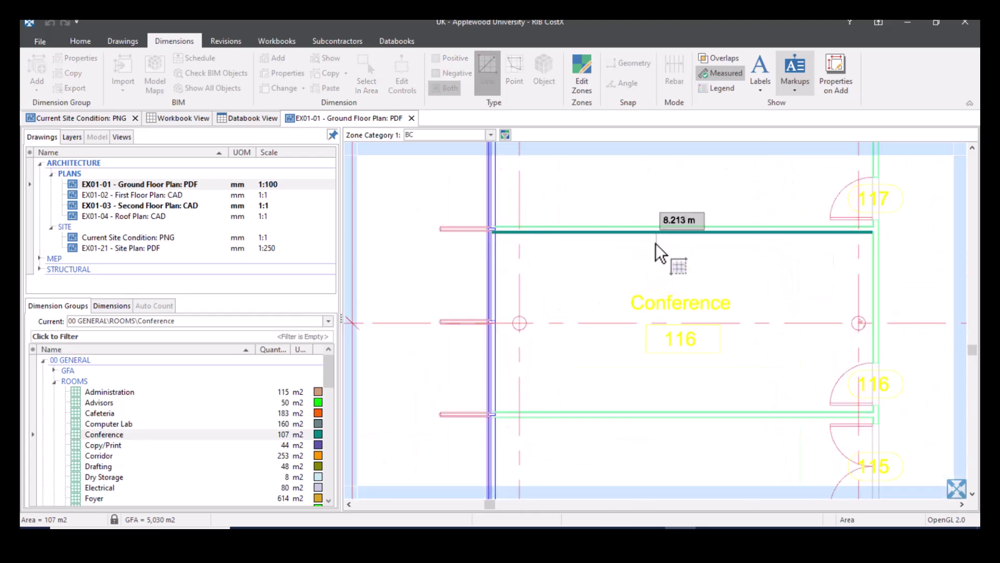
left_click(866, 268)
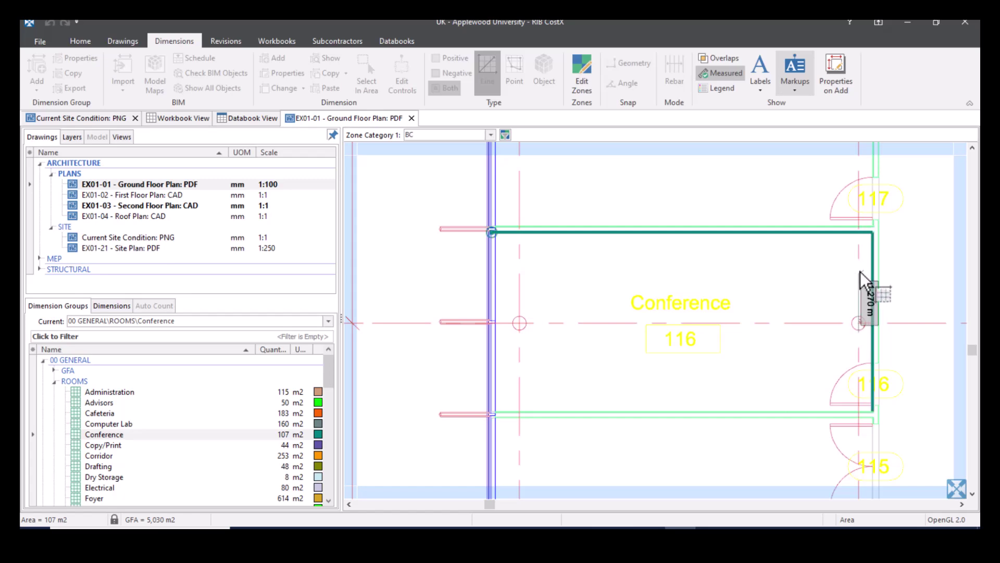
left_click(770, 386)
left_click(507, 296)
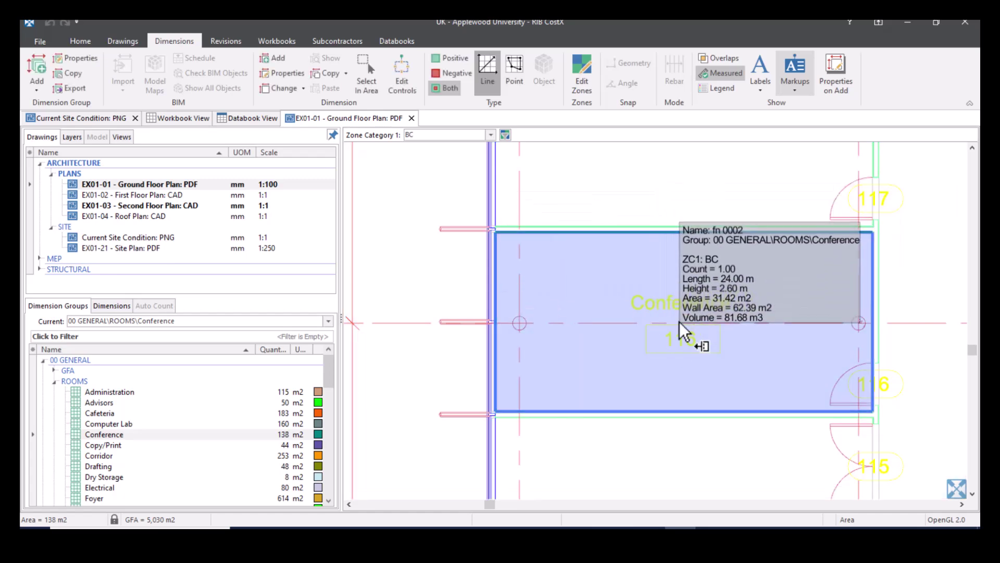
- Zoom out to show the whole ground floor plan sheet
scroll(680, 327, "down", 3)
scroll(680, 321, "down", 3)
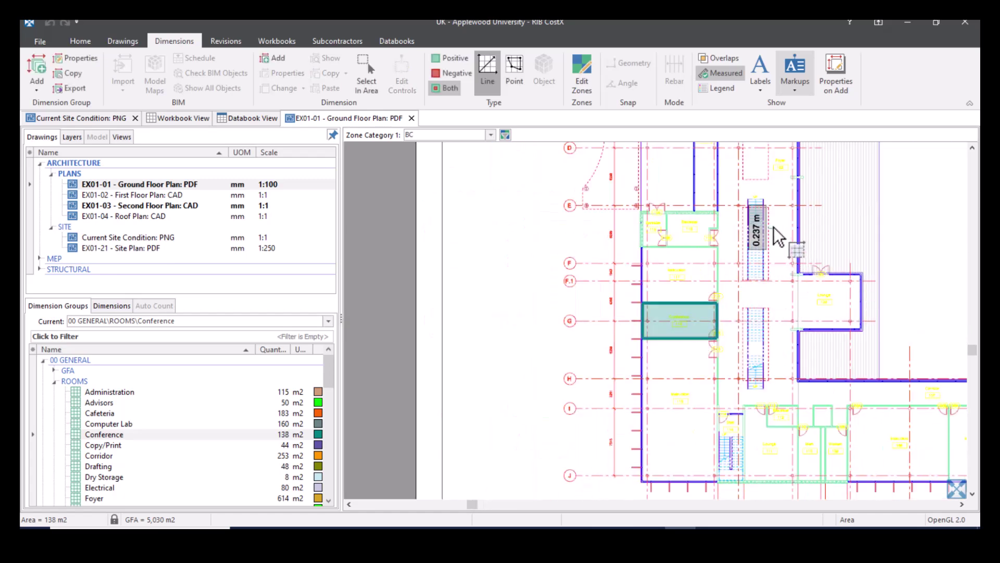
left_click_drag(722, 257, 549, 315)
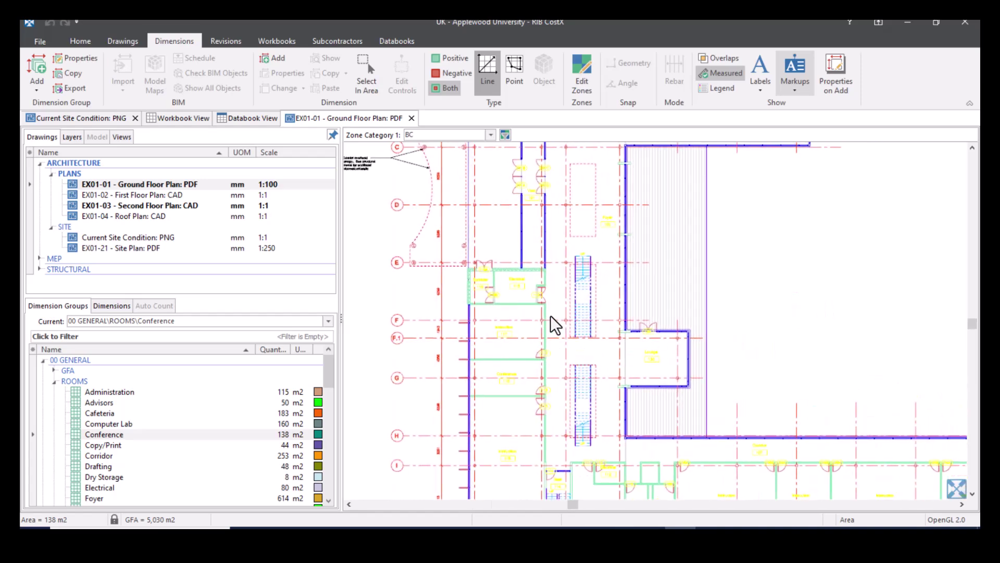
scroll(549, 315, "down", 3)
scroll(664, 286, "down", 3)
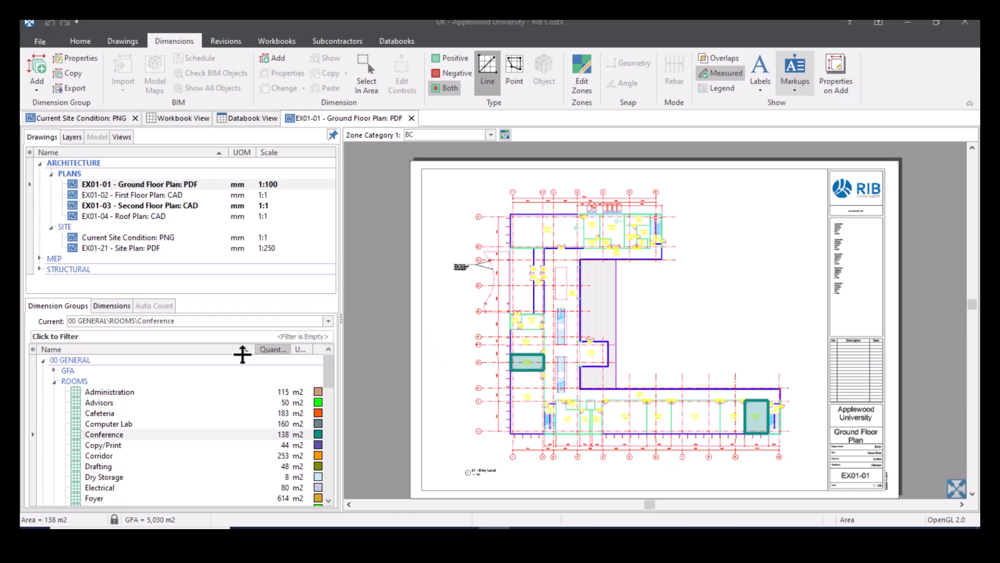
- Make LIGHTING FITTINGS > Pendant Light - Disk 100W - 277V current and expand MEP > ELECTRICAL drawings
left_click(58, 385)
scroll(58, 386, "down", 5)
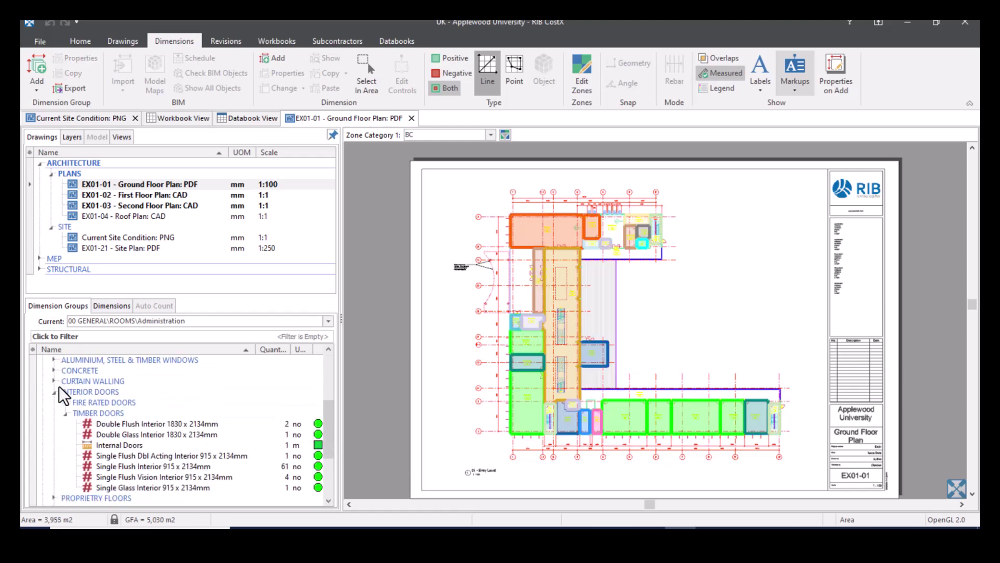
scroll(59, 386, "down", 3)
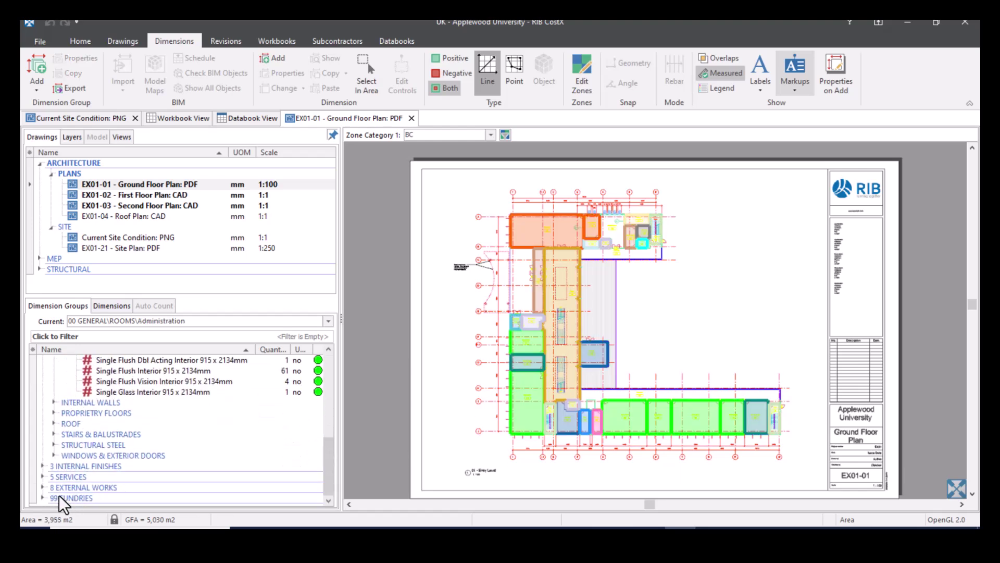
left_click(42, 476)
left_click(53, 464)
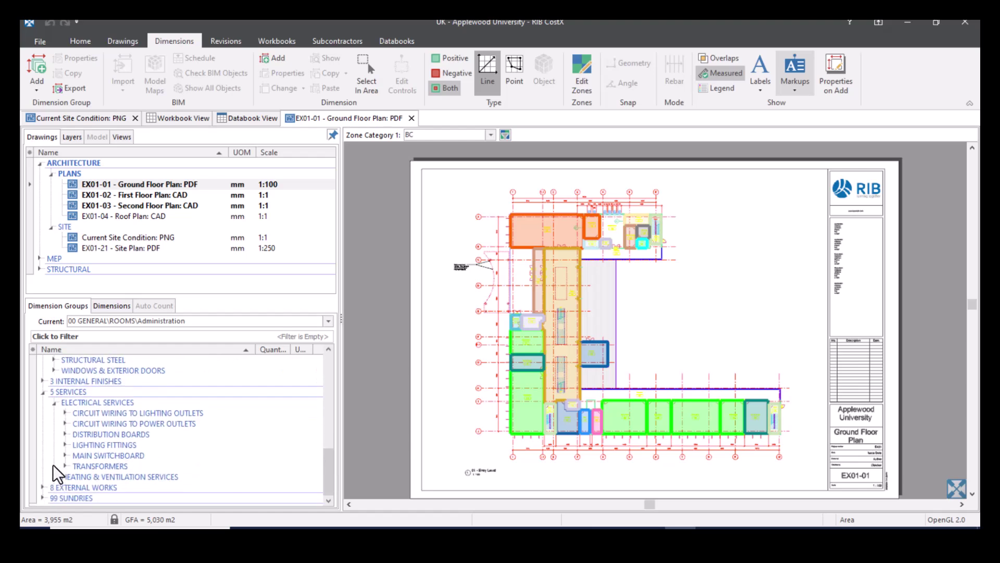
left_click(65, 445)
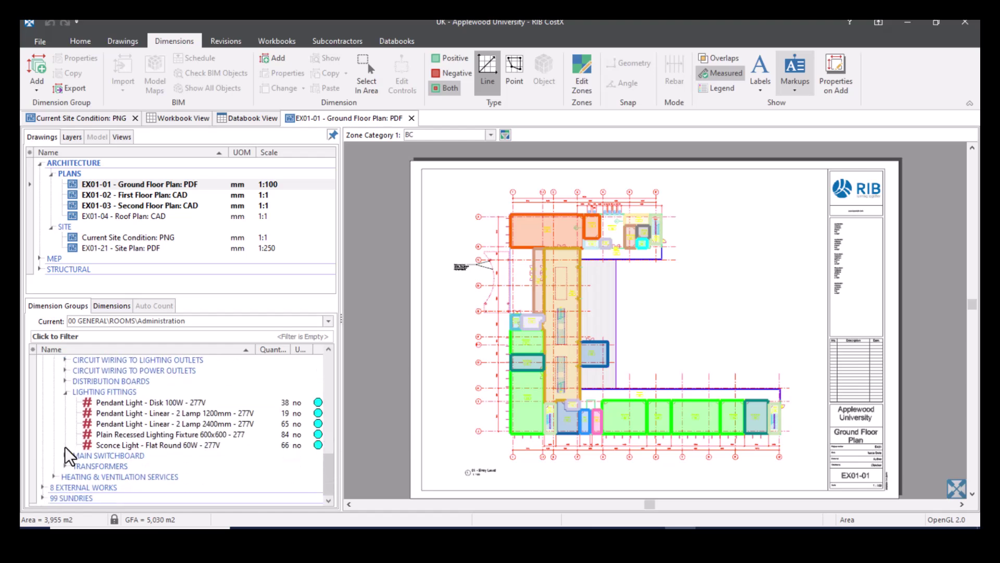
left_click(154, 403)
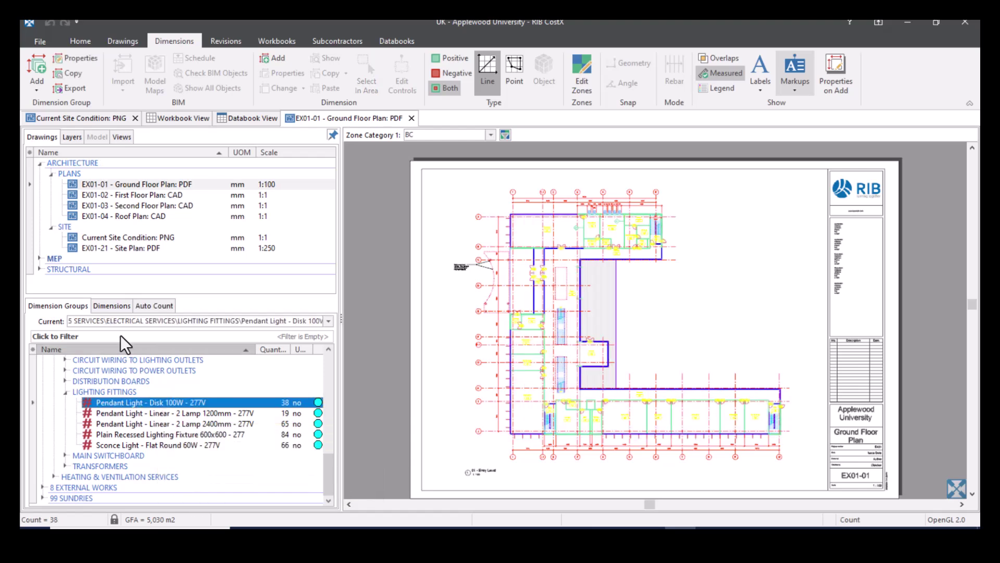
left_click(40, 258)
left_click(49, 270)
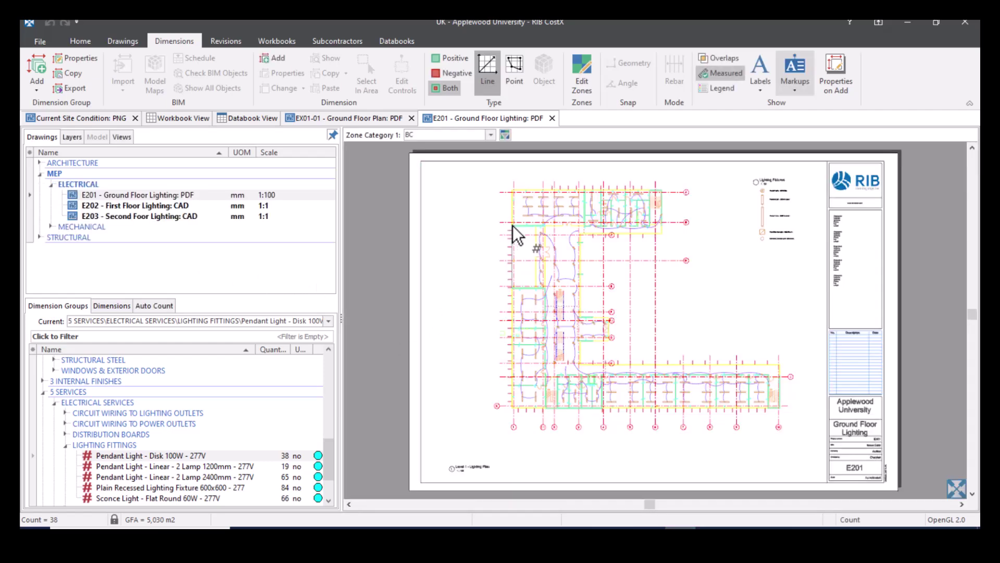
- On E201, uncheck LINES: ORANGE and invert layer visibility so only the orange fixture layer shows
scroll(548, 233, "up", 5)
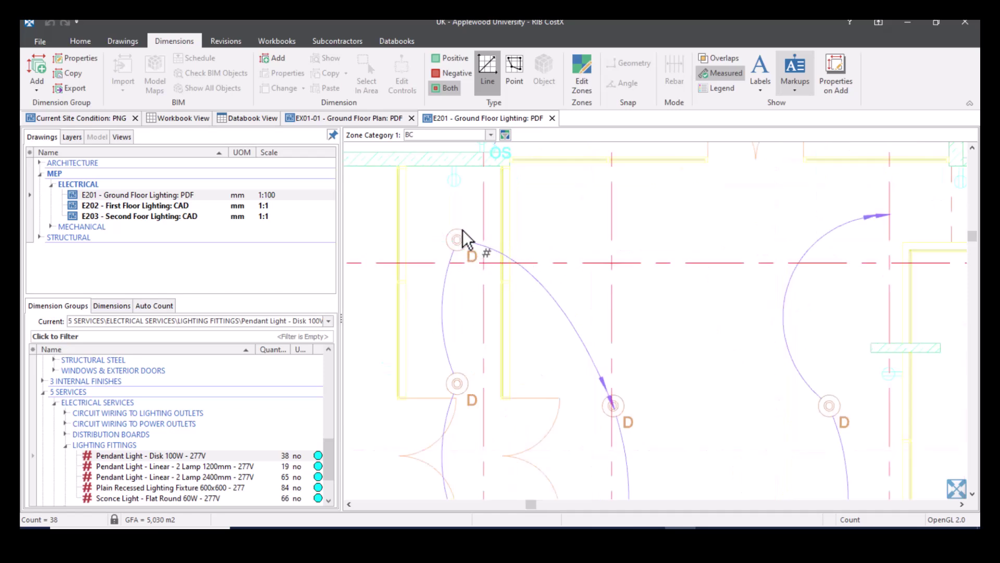
scroll(469, 243, "up", 3)
scroll(442, 263, "down", 3)
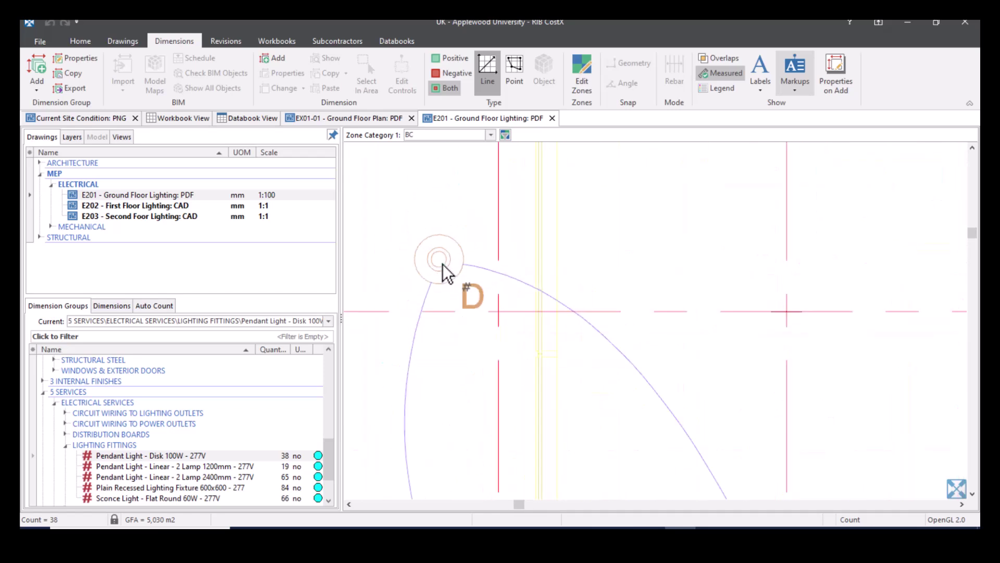
left_click(72, 137)
scroll(503, 282, "up", 3)
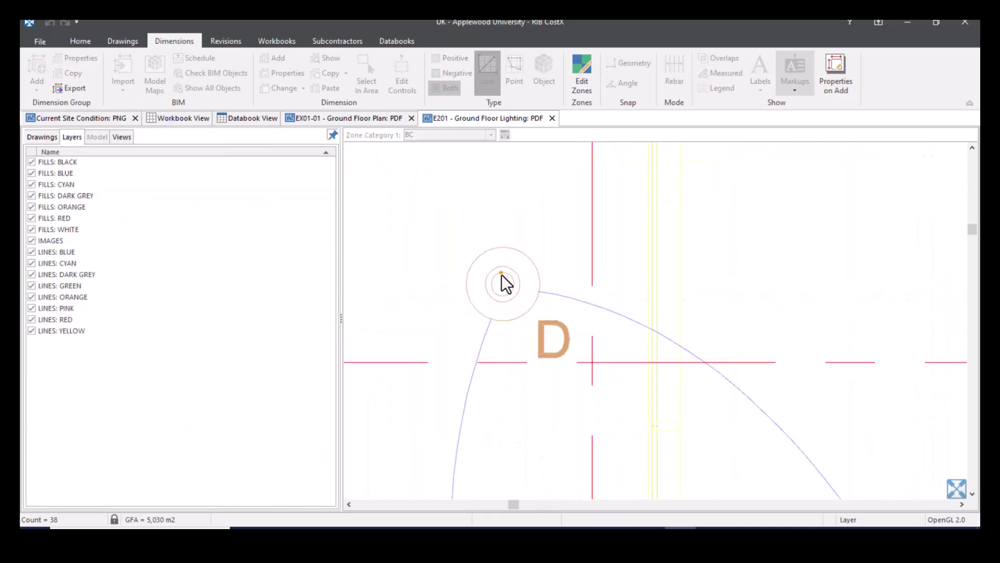
left_click(497, 253)
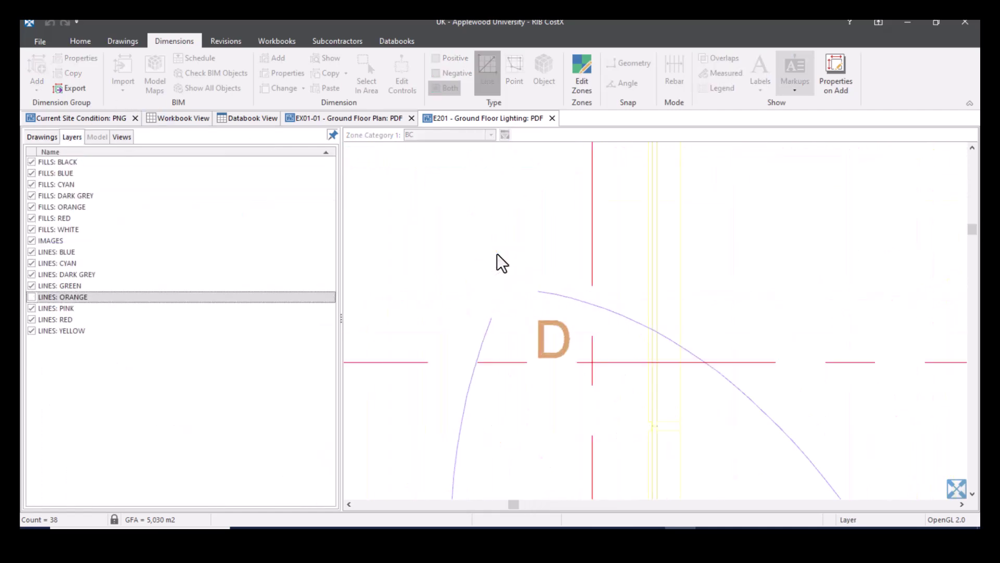
left_click(134, 39)
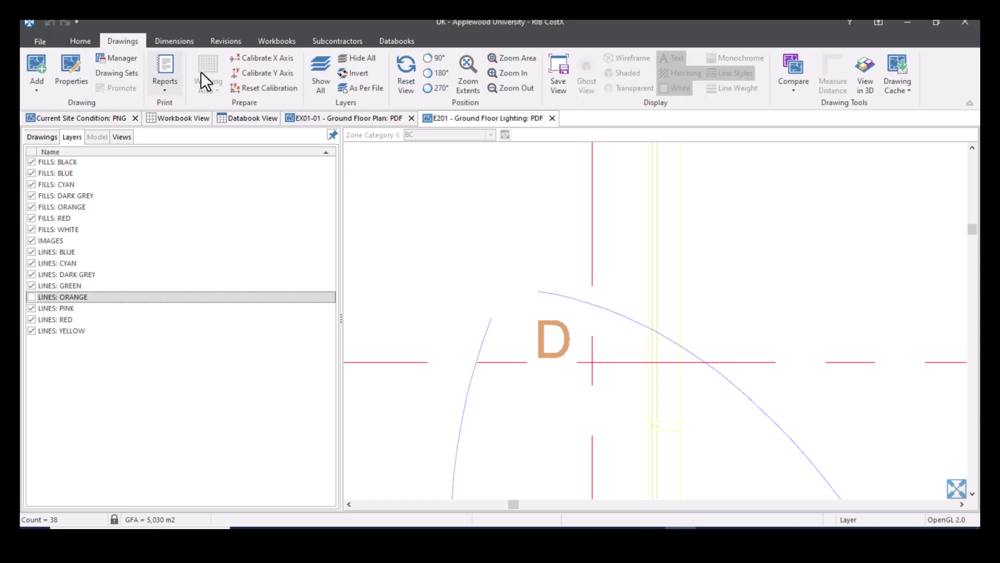
left_click(358, 73)
scroll(499, 222, "down", 5)
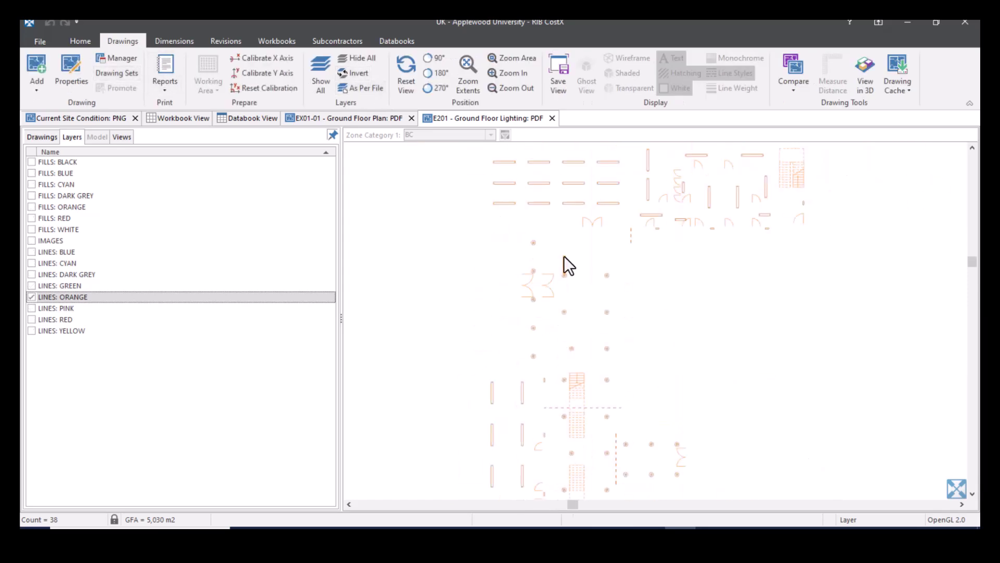
scroll(551, 246, "up", 6)
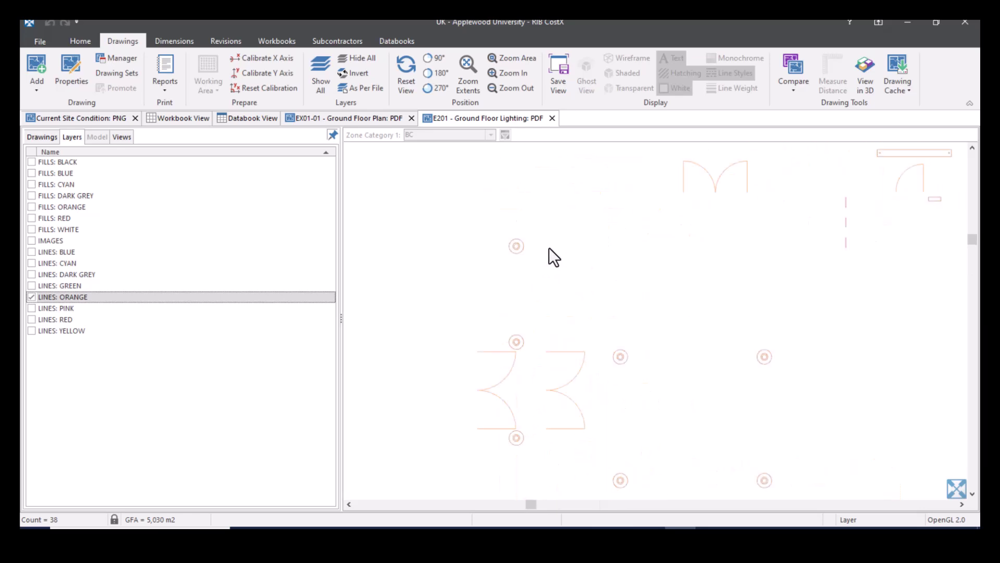
left_click_drag(517, 236, 716, 264)
- In Auto Count, capture the circular pendant light symbol on E201 as the search image
left_click(51, 135)
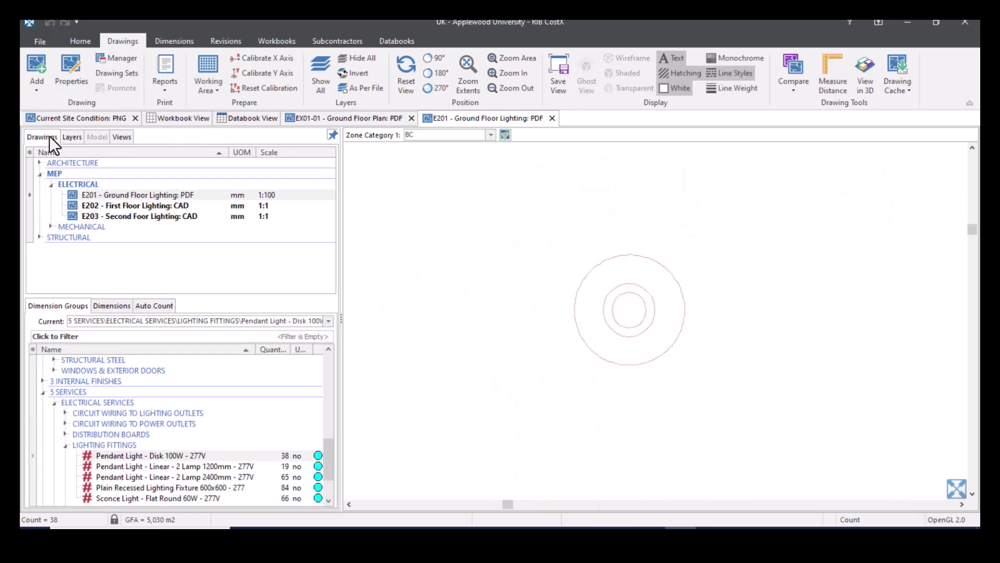
left_click(160, 308)
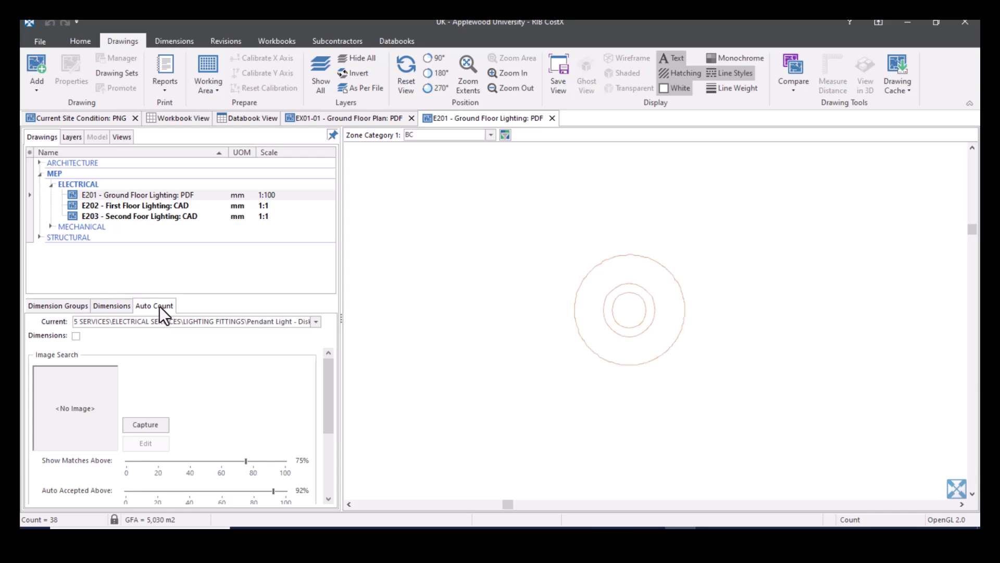
left_click(161, 424)
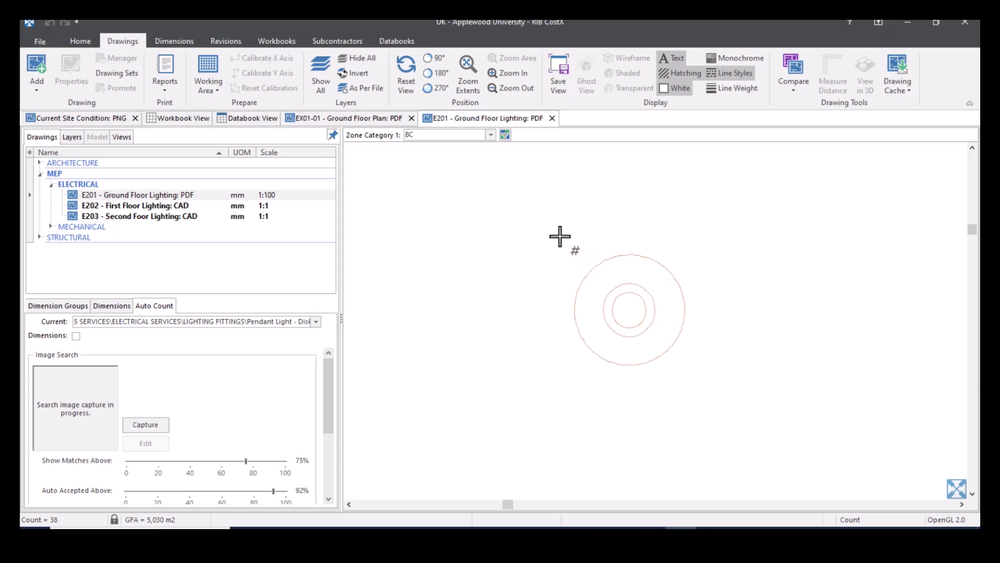
mouse_move(560, 236)
left_mouse_down()
mouse_move(649, 313)
mouse_move(701, 382)
left_mouse_up()
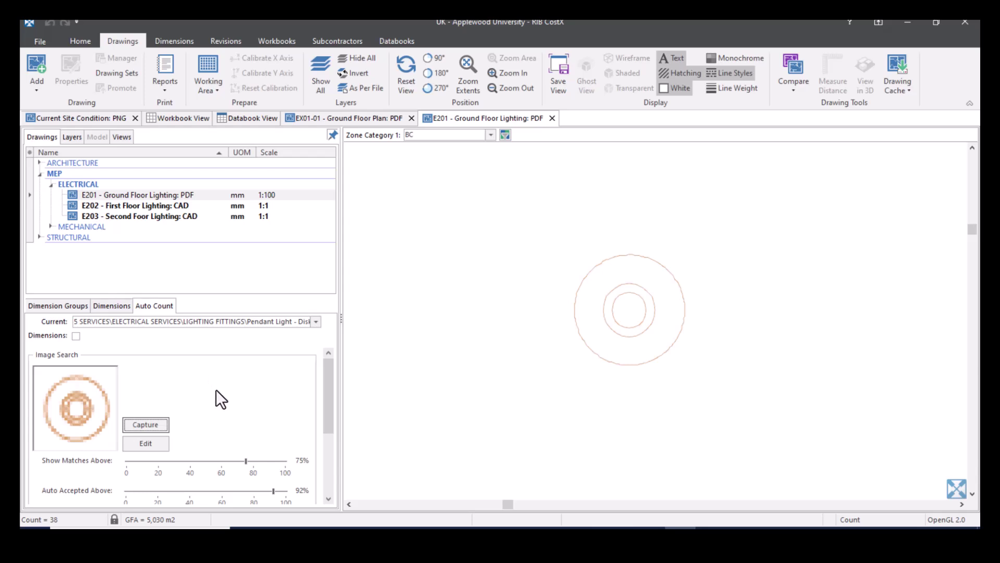
- Search the E201 drawing for matches of the captured pendant light symbol
left_click_drag(333, 371, 320, 412)
left_click(267, 466)
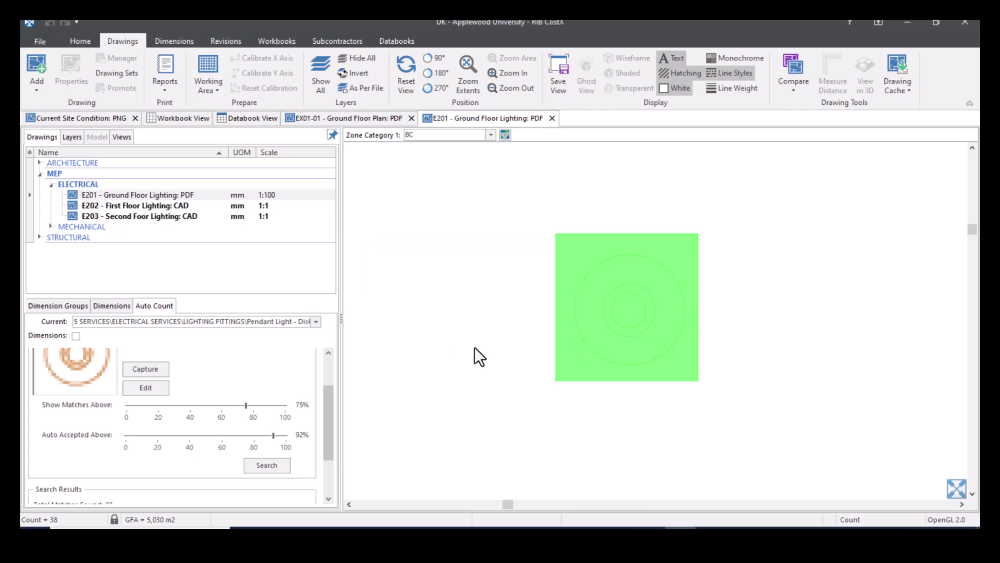
- Set the auto count sliders to Show Matches Above 76% and Auto Accepted Above 90%
scroll(474, 348, "down", 5)
scroll(546, 420, "down", 3)
left_click_drag(604, 322, 596, 289)
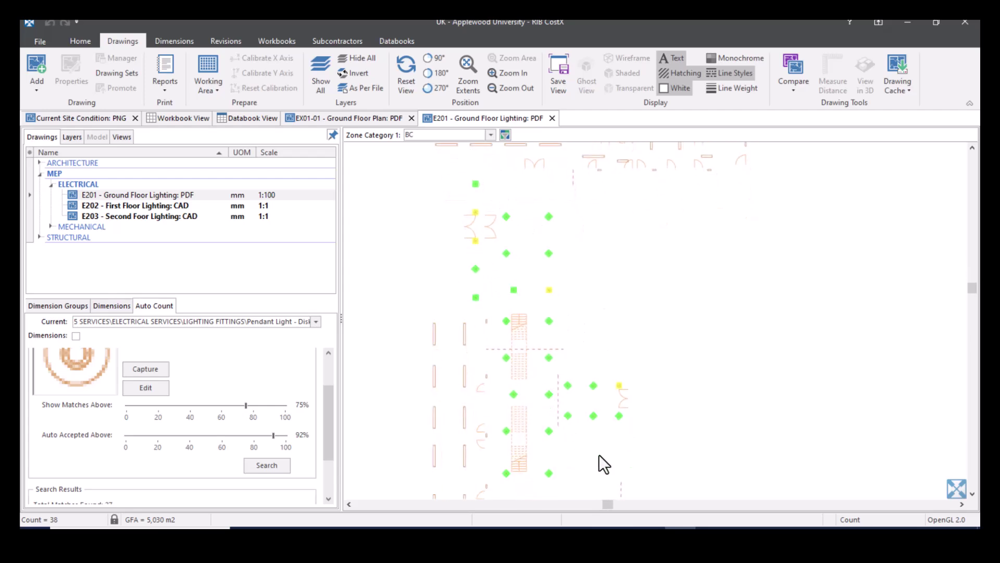
mouse_move(598, 392)
left_mouse_down()
mouse_move(576, 457)
mouse_move(574, 398)
left_mouse_up()
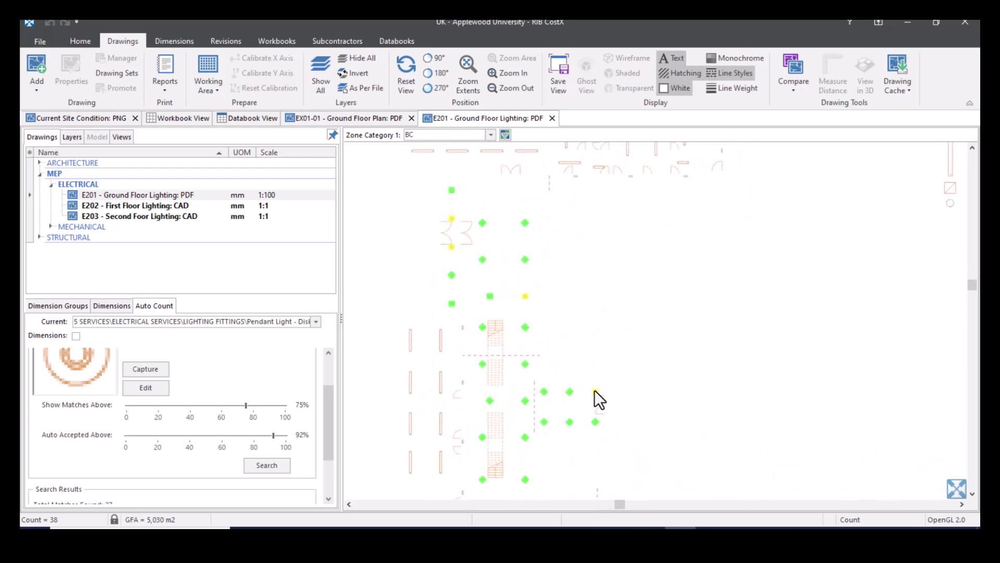
scroll(551, 317, "up", 4)
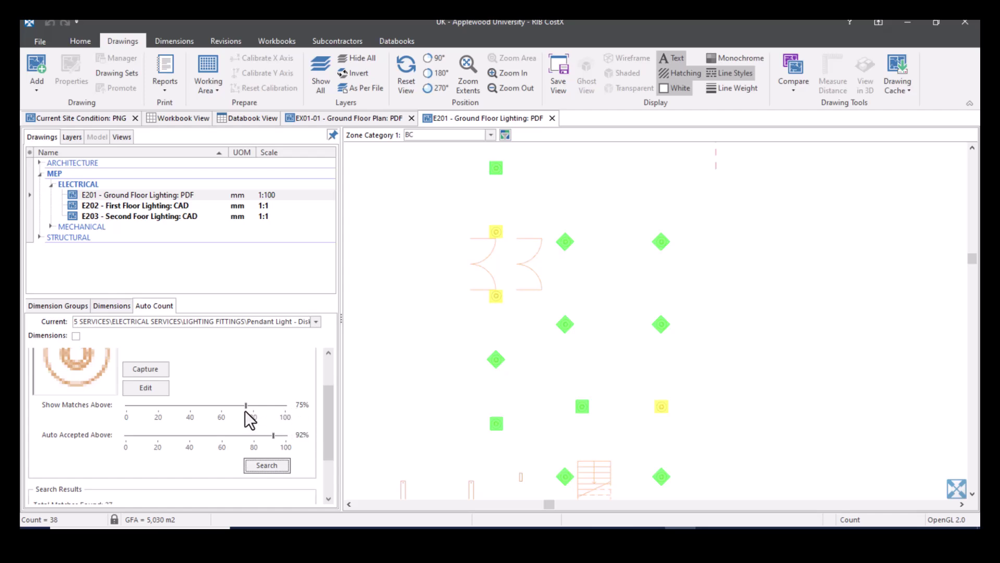
left_click_drag(245, 404, 268, 411)
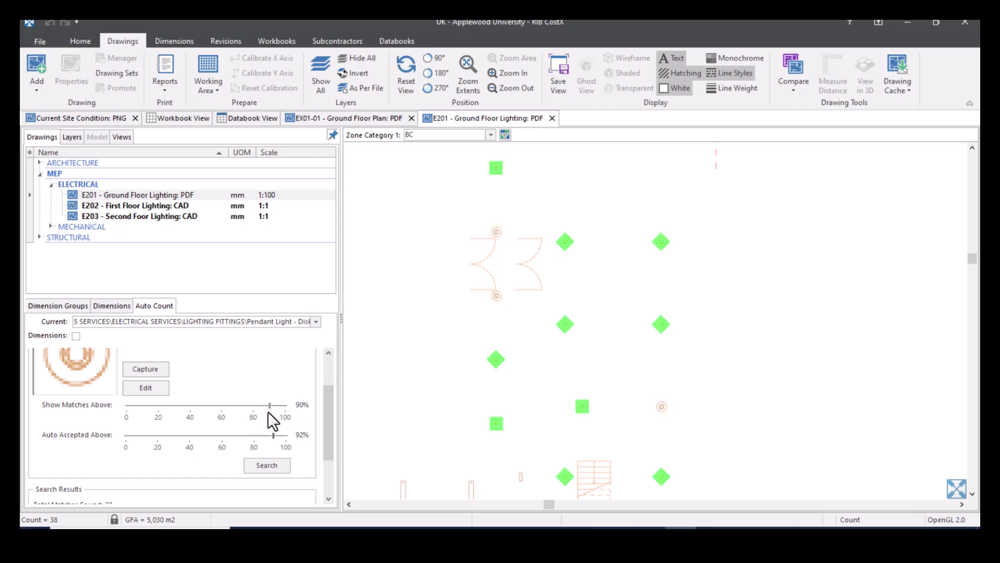
mouse_move(267, 411)
left_mouse_down()
mouse_move(230, 406)
mouse_move(247, 407)
left_mouse_up()
left_click_drag(276, 435, 271, 435)
- Accept the first yellow pendant match, toggling it to rejected and back to accepted
scroll(491, 229, "up", 4)
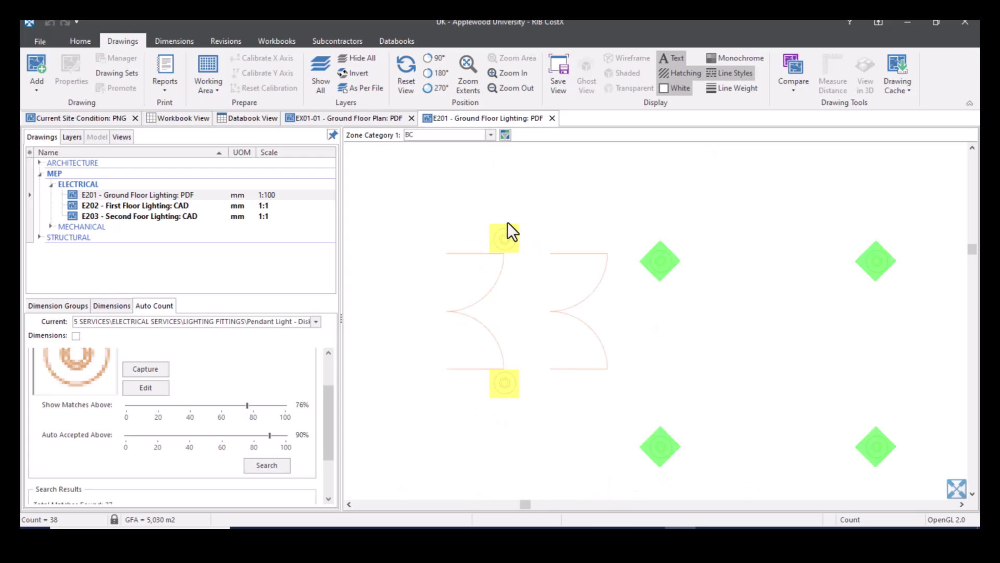
scroll(511, 232, "up", 2)
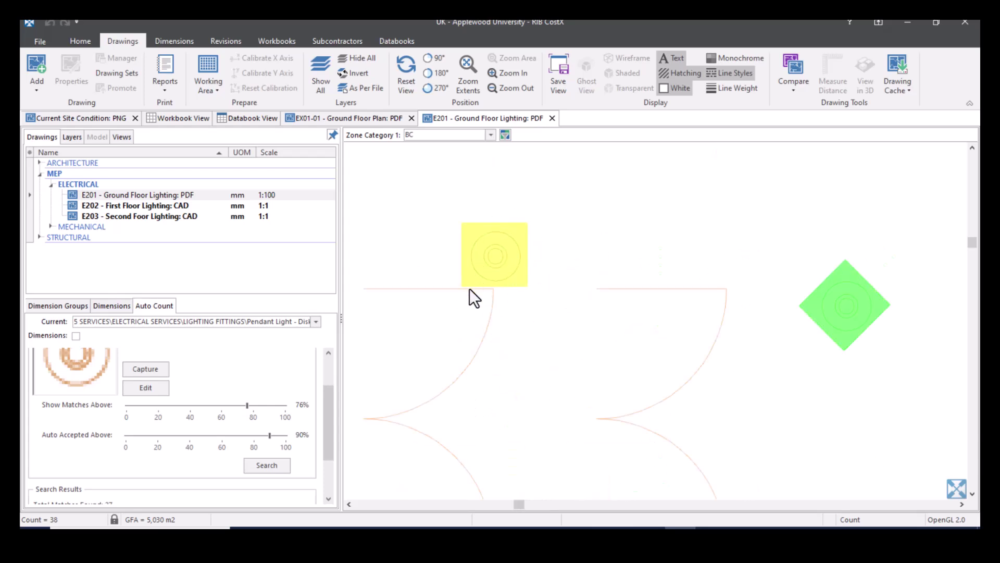
left_click(515, 242)
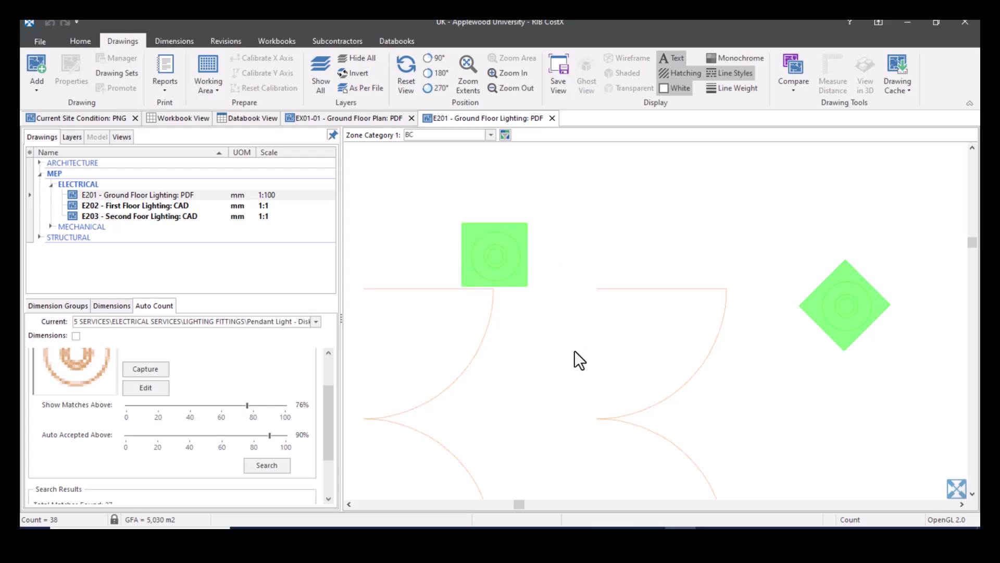
left_click(514, 259)
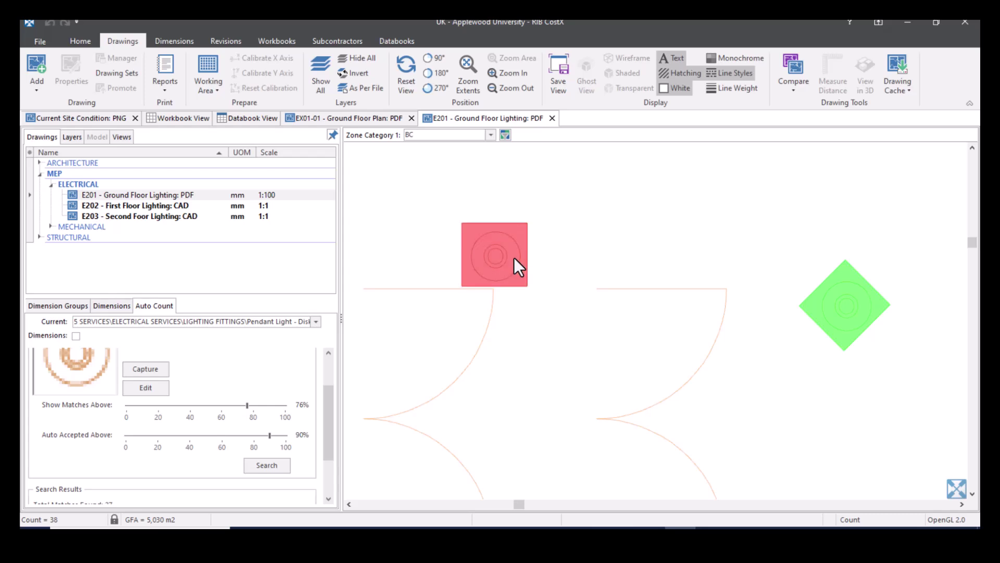
left_click(515, 258)
- Accept the remaining yellow pendant matches across the layout, bringing the count to 38
scroll(551, 383, "down", 2)
left_click_drag(552, 382, 526, 268)
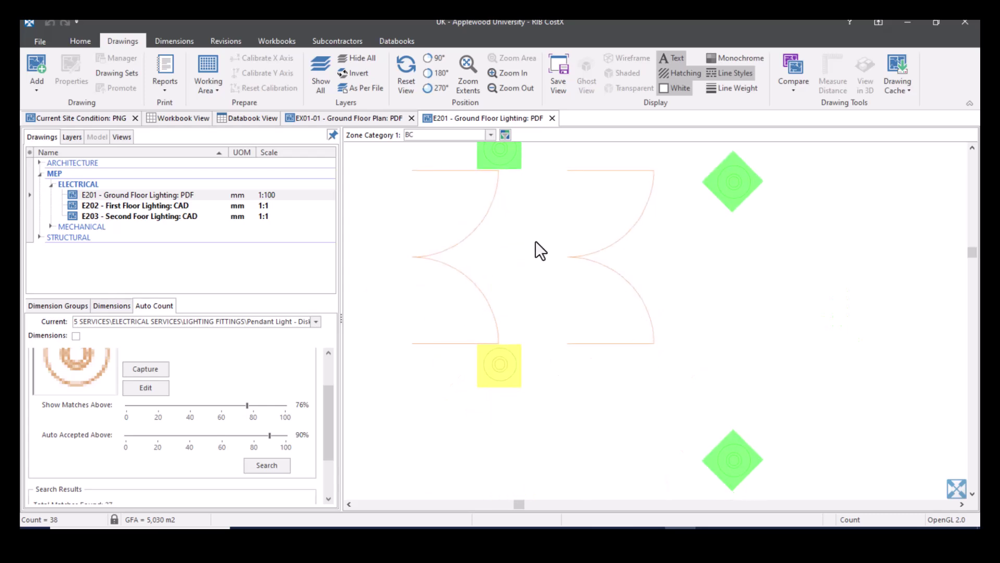
left_click(499, 365)
scroll(570, 389, "down", 3)
left_click_drag(716, 450, 627, 275)
scroll(650, 332, "down", 3)
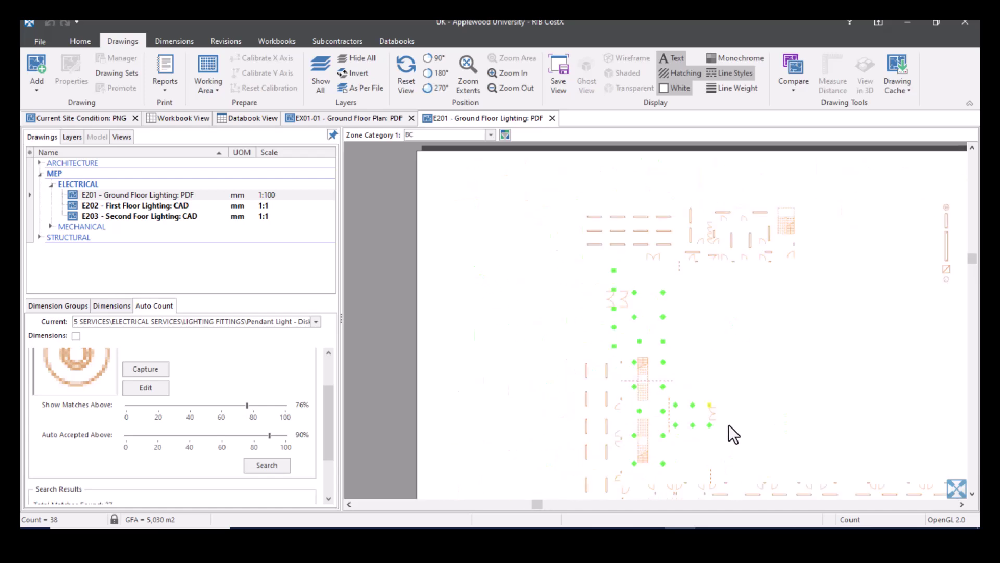
scroll(728, 424, "up", 6)
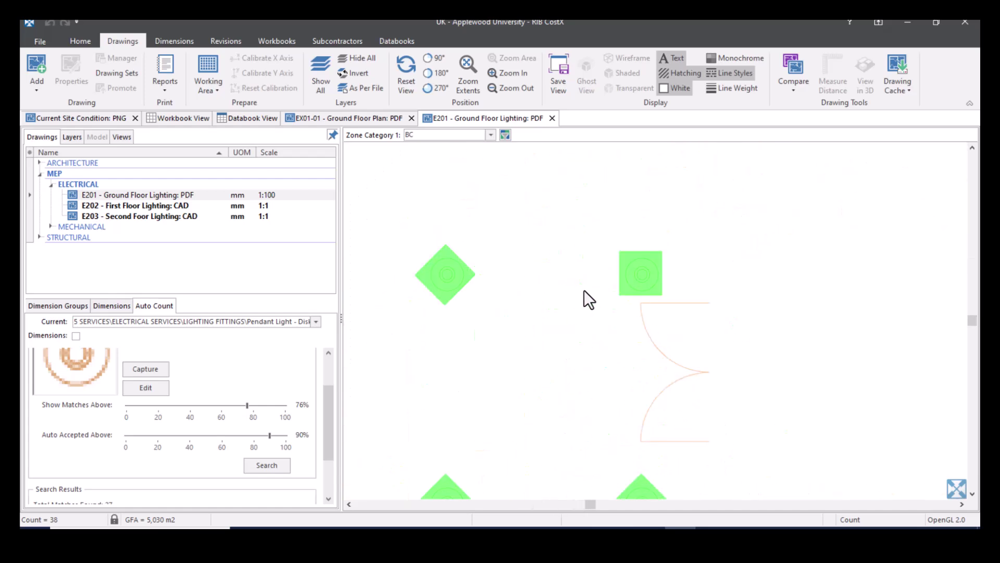
scroll(580, 291, "down", 6)
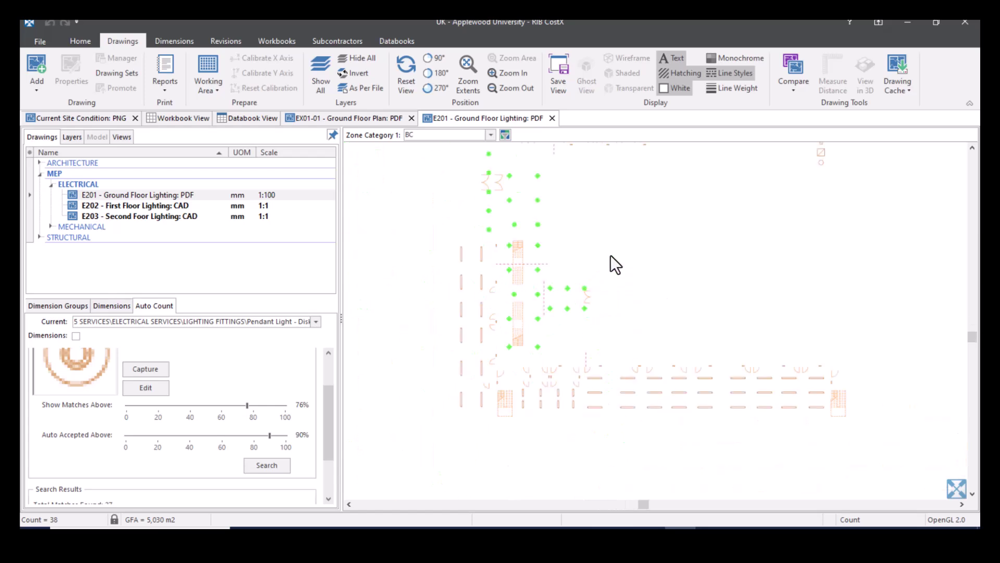
scroll(612, 264, "up", 3)
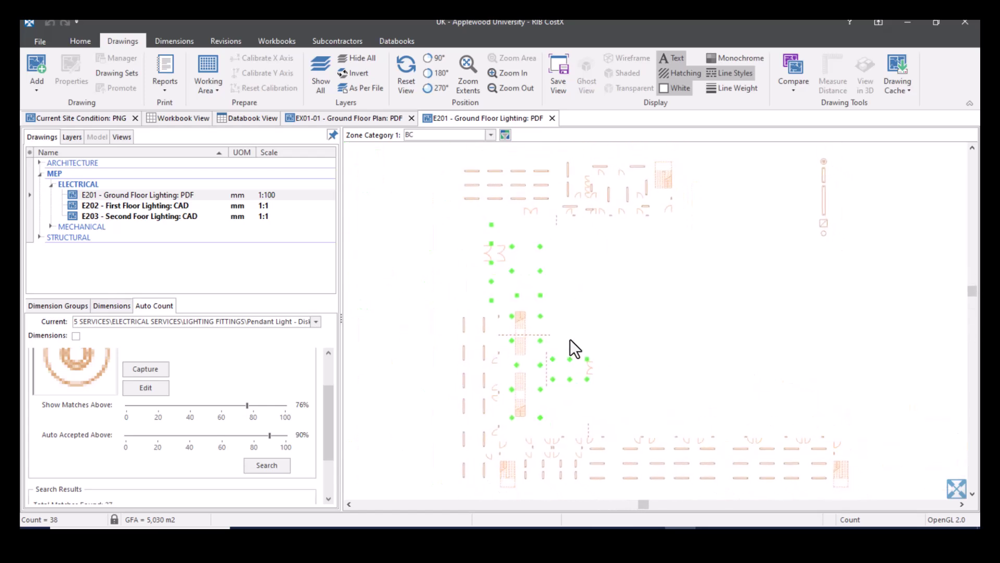
left_click(330, 478)
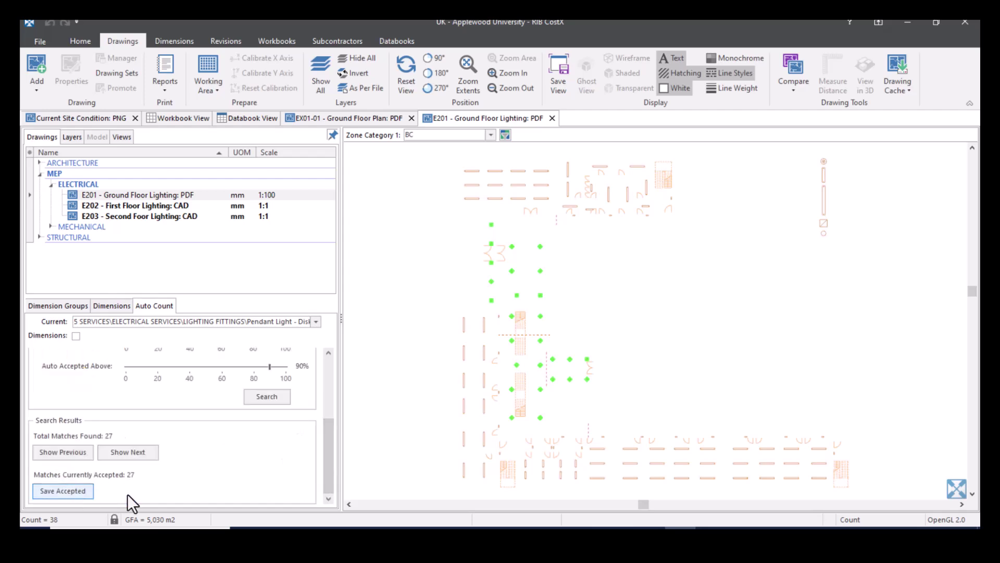
left_click(78, 490)
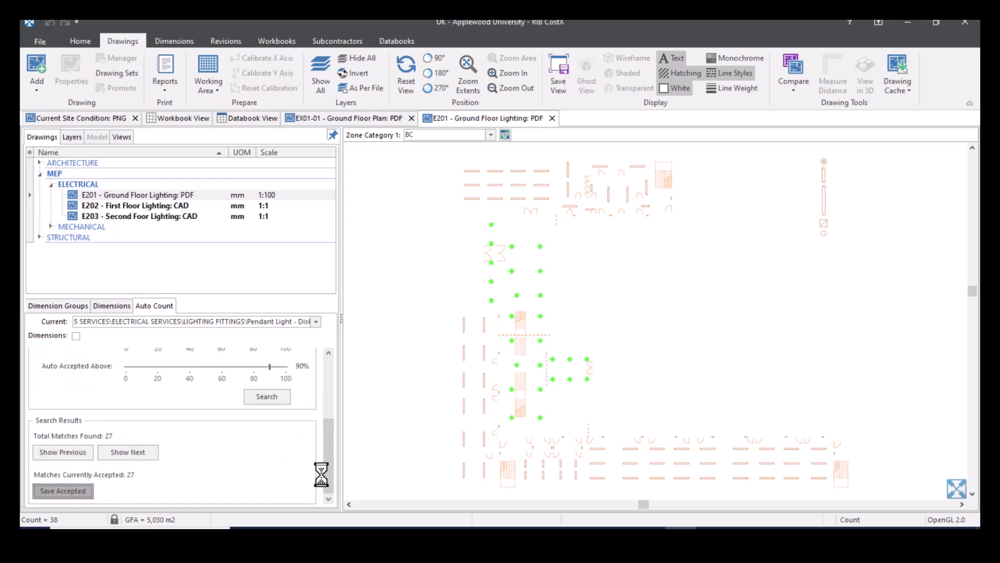
left_click(50, 306)
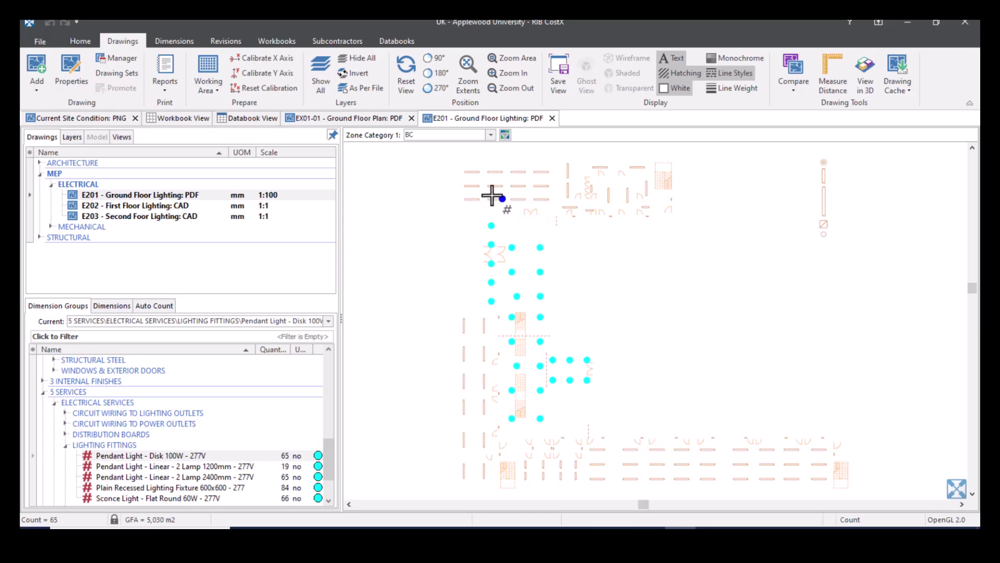
scroll(446, 161, "up", 4)
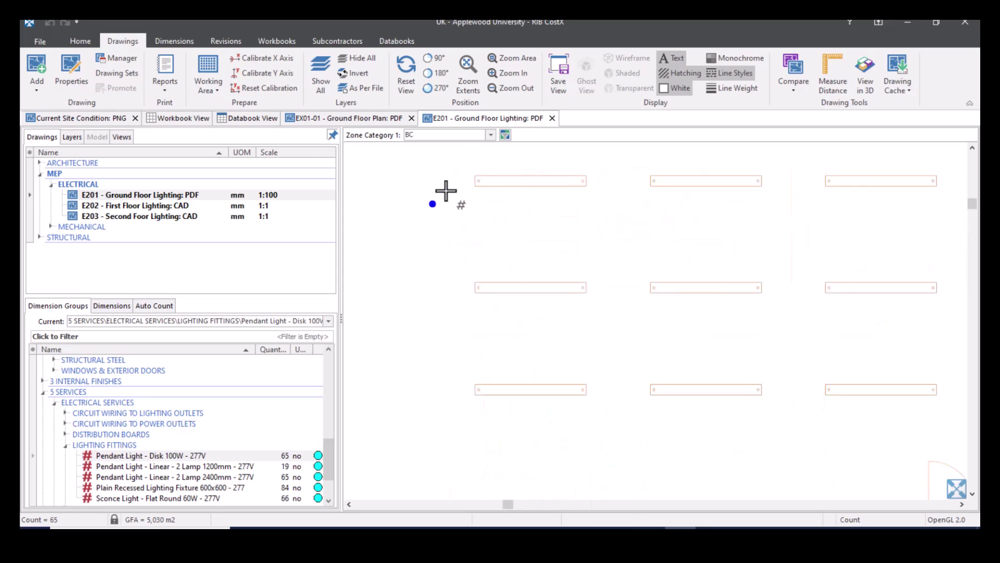
scroll(604, 235, "down", 6)
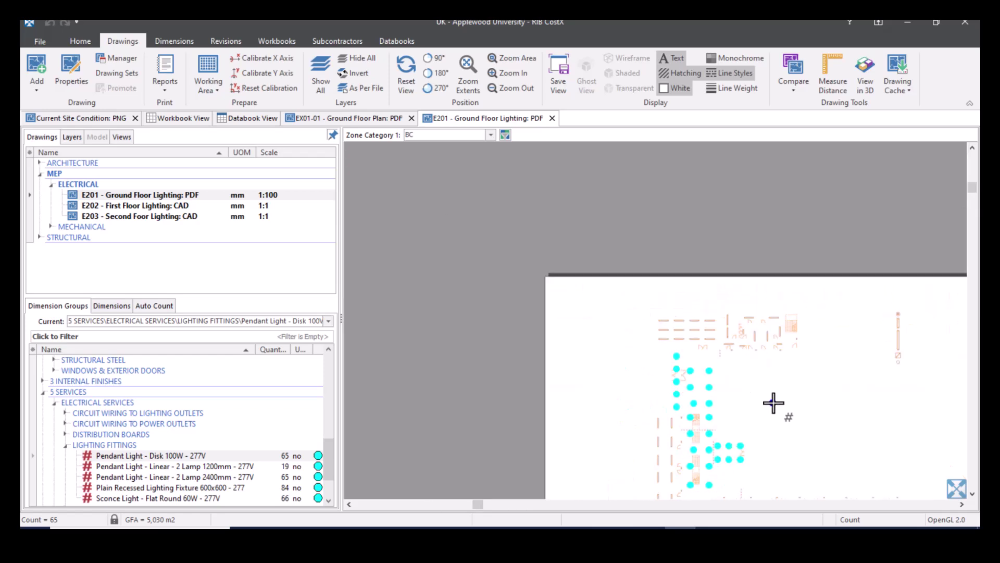
scroll(626, 306, "up", 2)
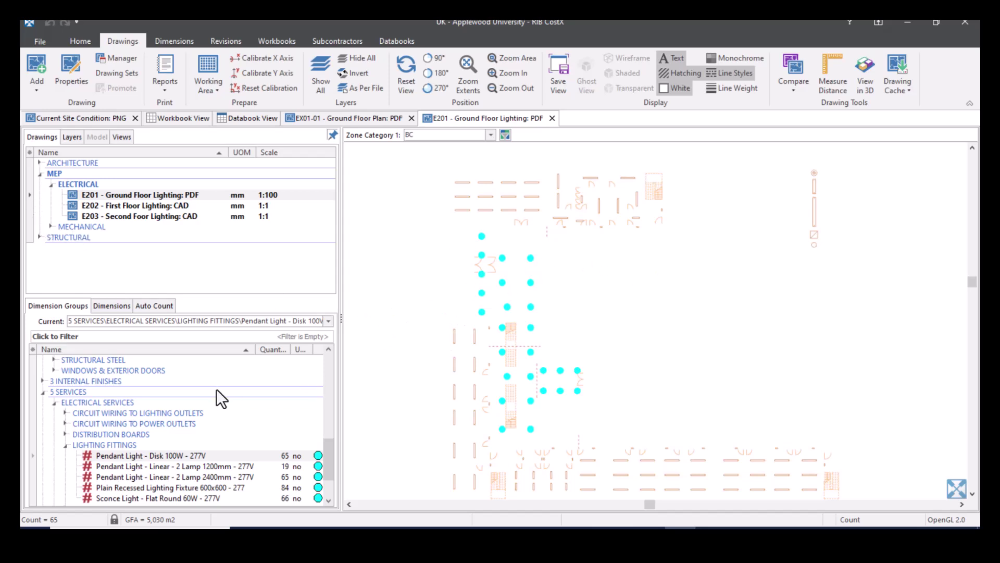
- Select Plain Recessed Lighting Fixture 600x600 - 277 under 5 SERVICES > LIGHTING FITTINGS and open E203
left_click(41, 393)
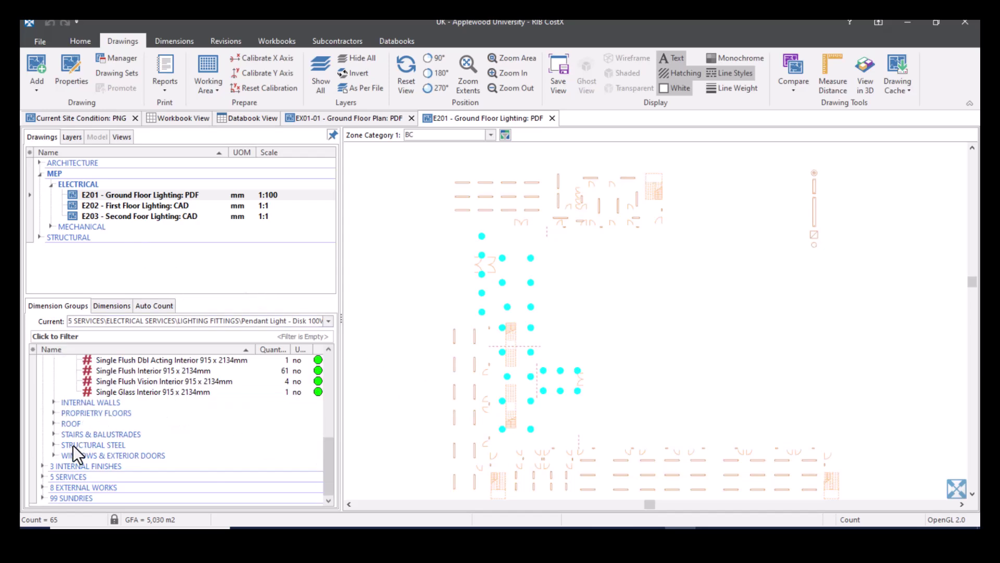
left_click(40, 476)
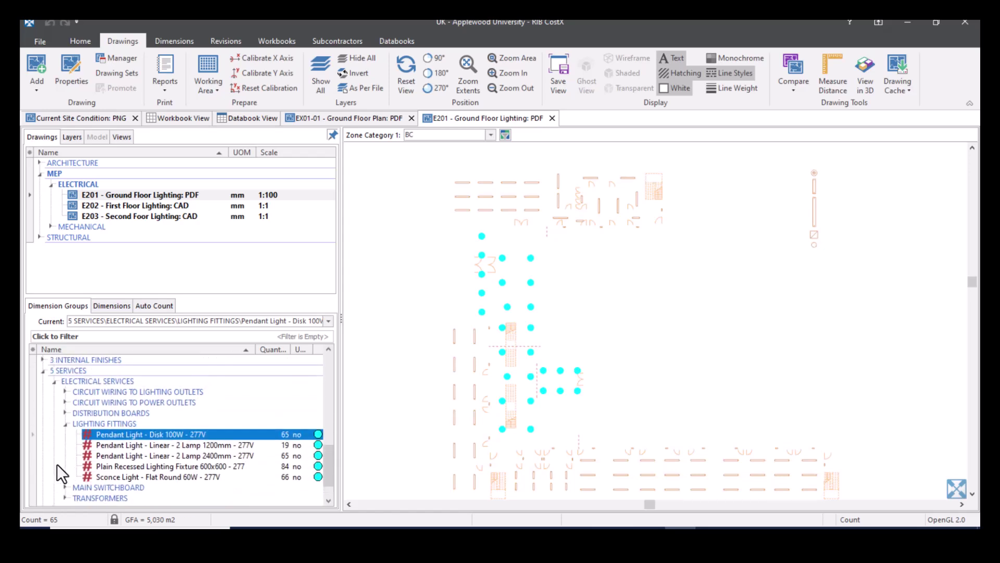
left_click(176, 467)
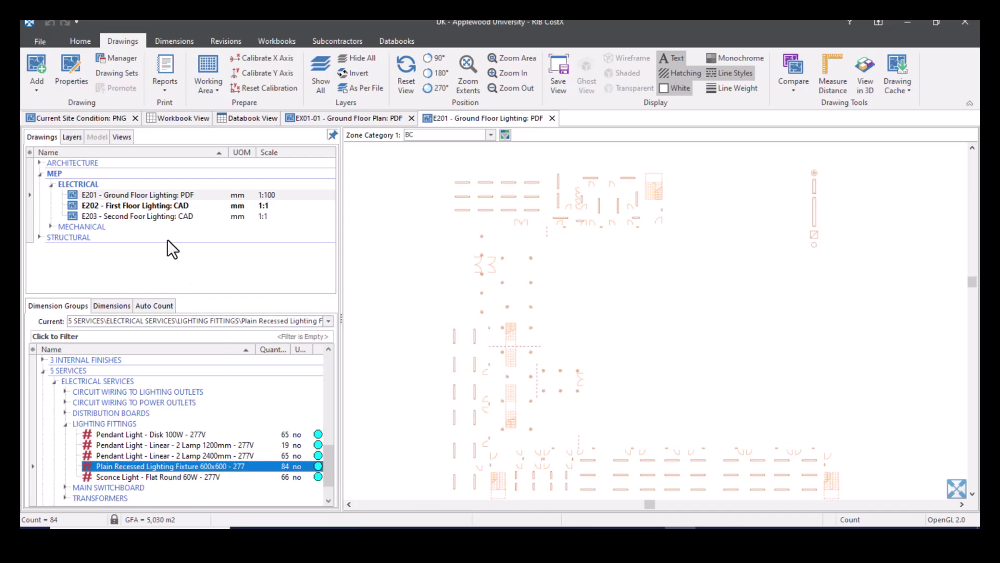
double_click(161, 217)
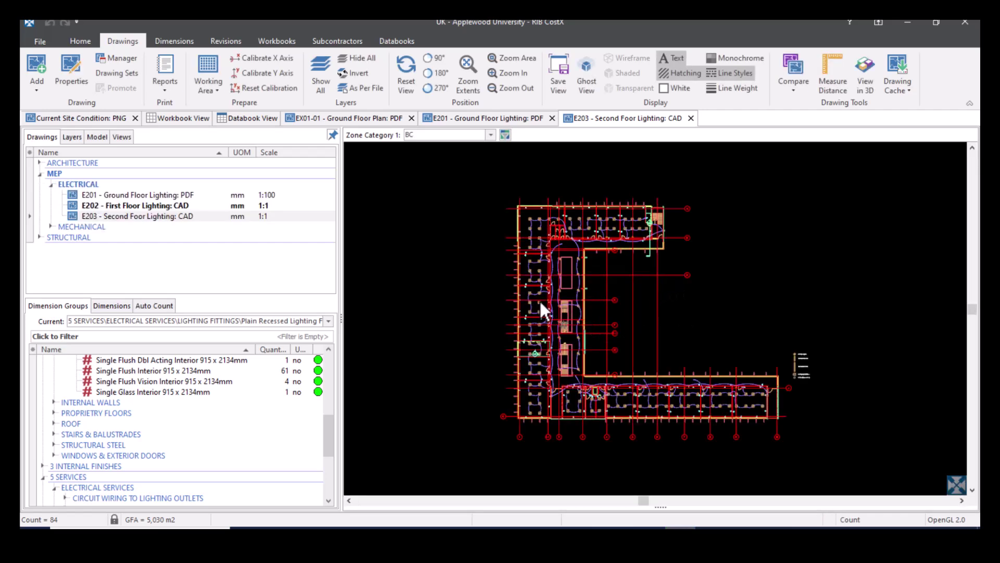
- Count one 'A' recessed fixture block on E203, raising the group total from 84 to 85
scroll(539, 299, "up", 2)
scroll(540, 299, "up", 4)
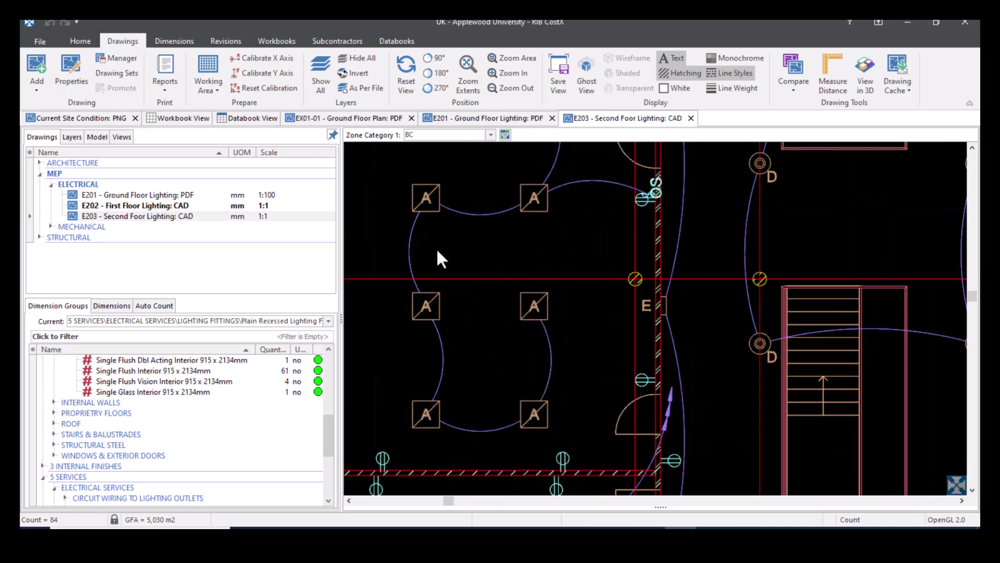
scroll(512, 269, "up", 2)
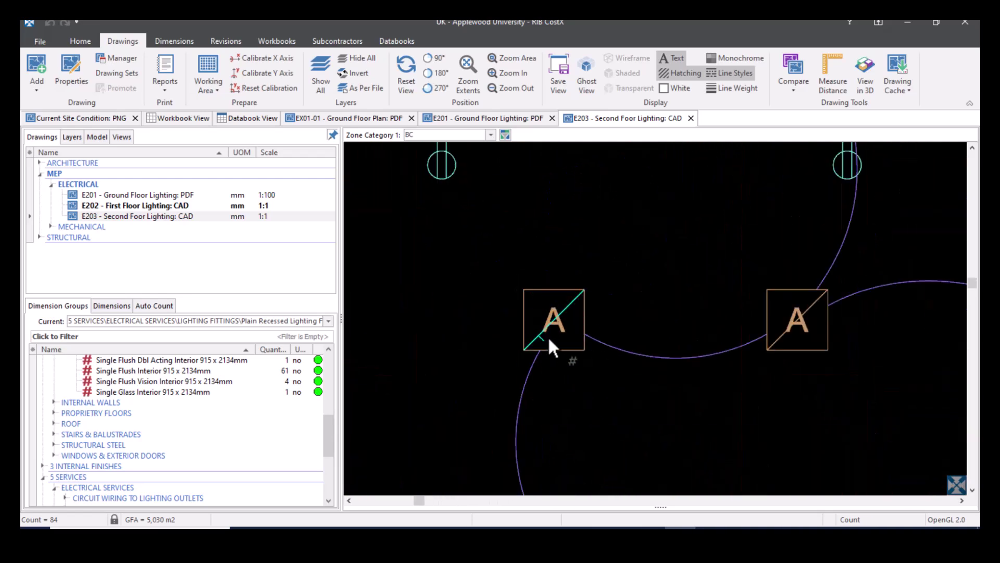
scroll(253, 441, "down", 4)
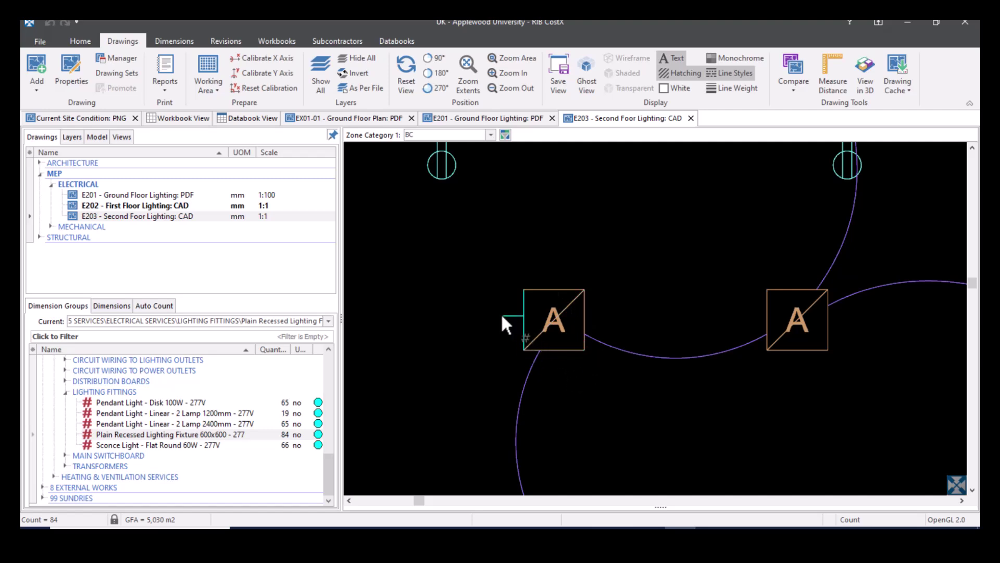
left_click(502, 315)
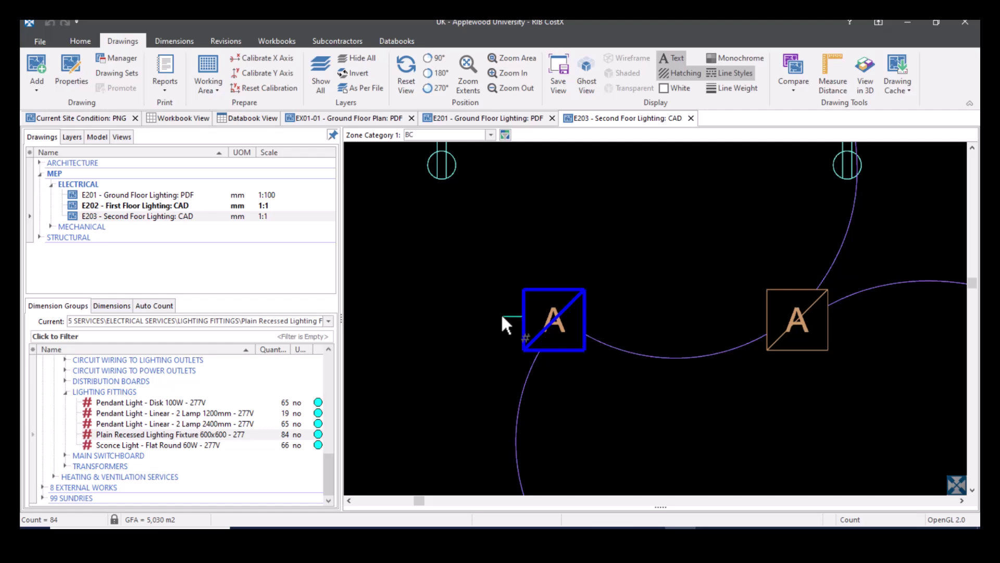
left_click(501, 312)
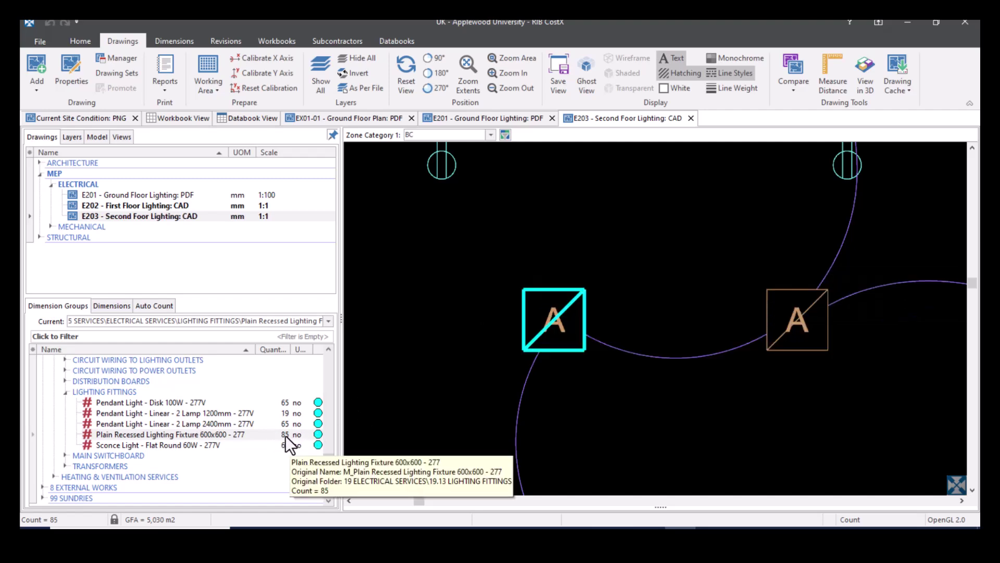
- Count all blocks matching the 'A' fixture on E203, bringing the recessed fixture total to 195
scroll(466, 351, "down", 5)
scroll(466, 351, "down", 4)
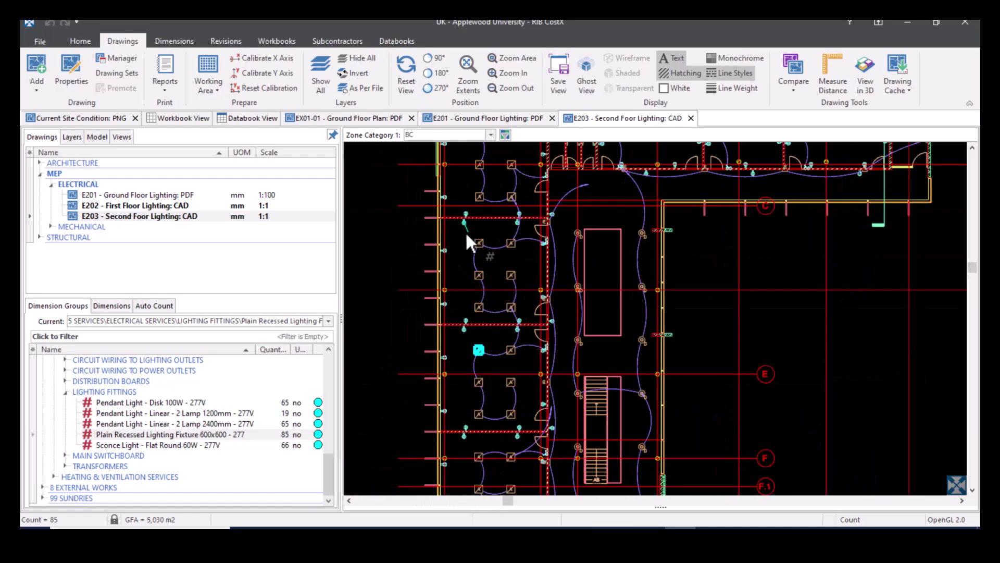
scroll(460, 243, "down", 3)
scroll(468, 260, "up", 4)
scroll(515, 387, "up", 3)
scroll(521, 398, "up", 1)
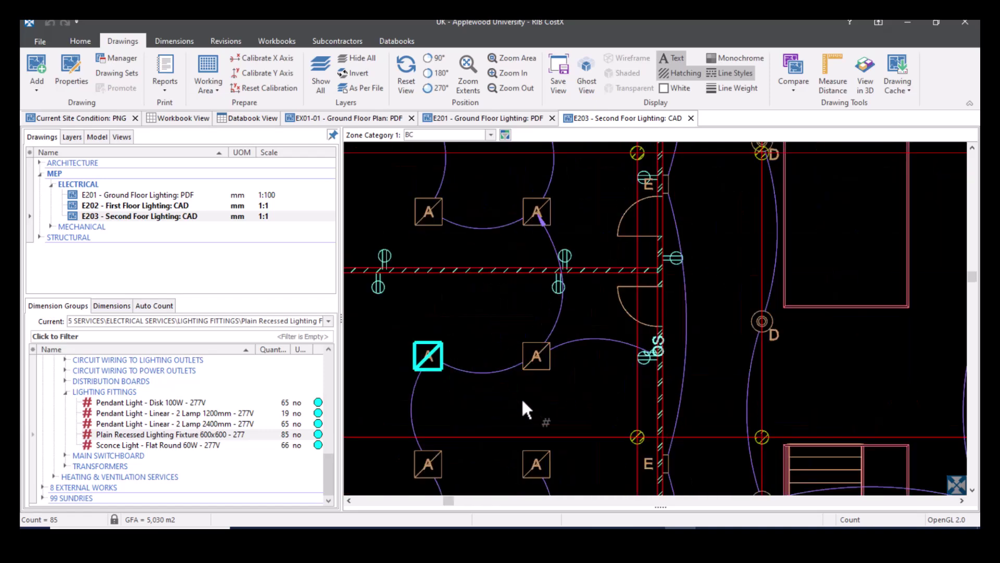
left_click_drag(500, 404, 630, 364)
scroll(627, 356, "up", 2)
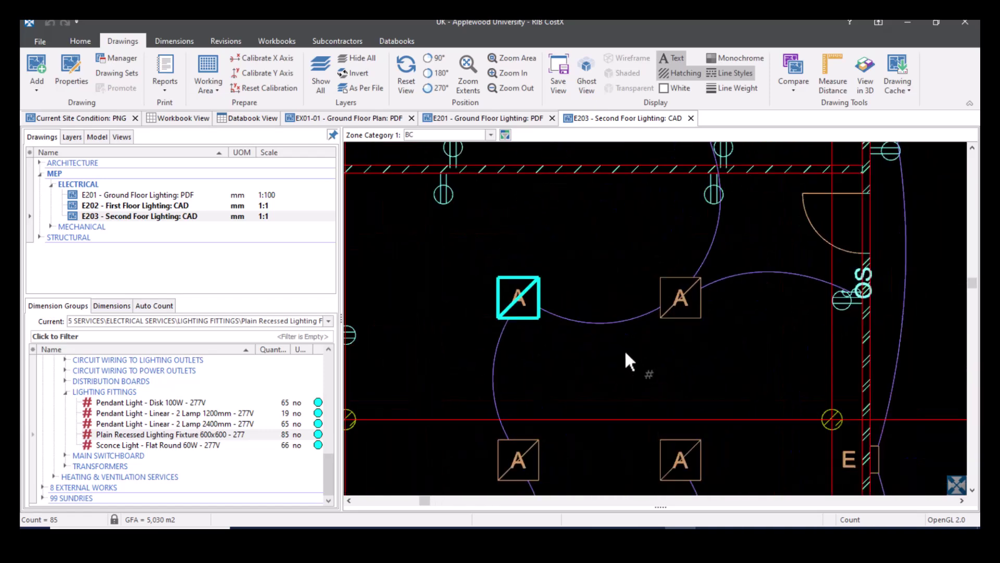
left_click(643, 294)
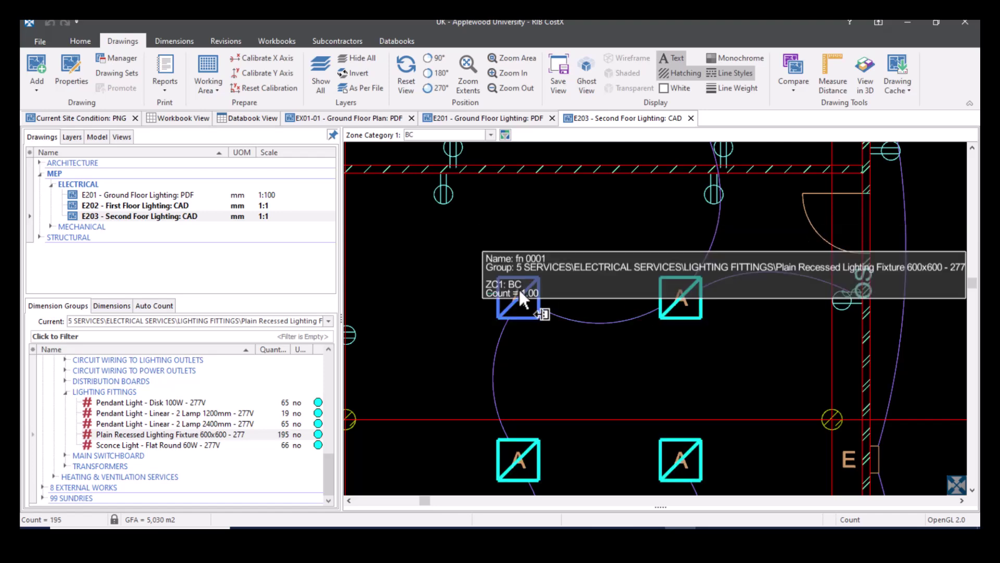
scroll(601, 283, "down", 1)
scroll(599, 282, "down", 3)
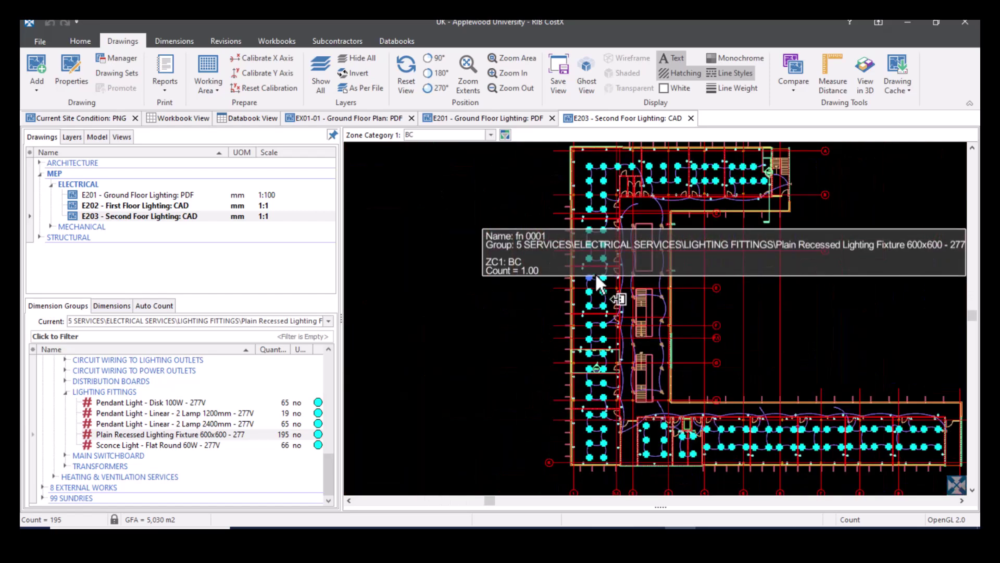
left_click_drag(852, 303, 784, 309)
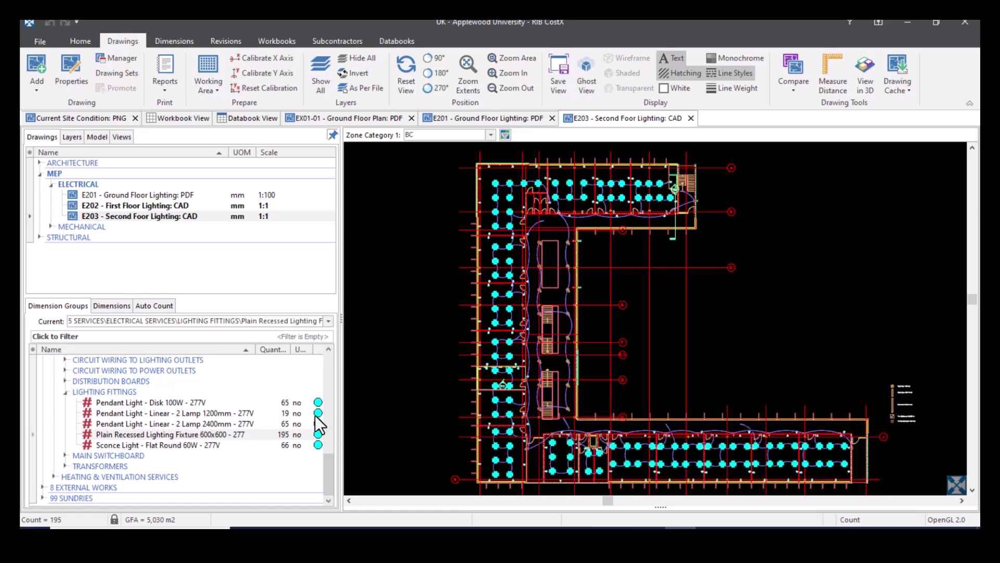
mouse_move(276, 432)
scroll(526, 268, "up", 3)
scroll(524, 274, "up", 3)
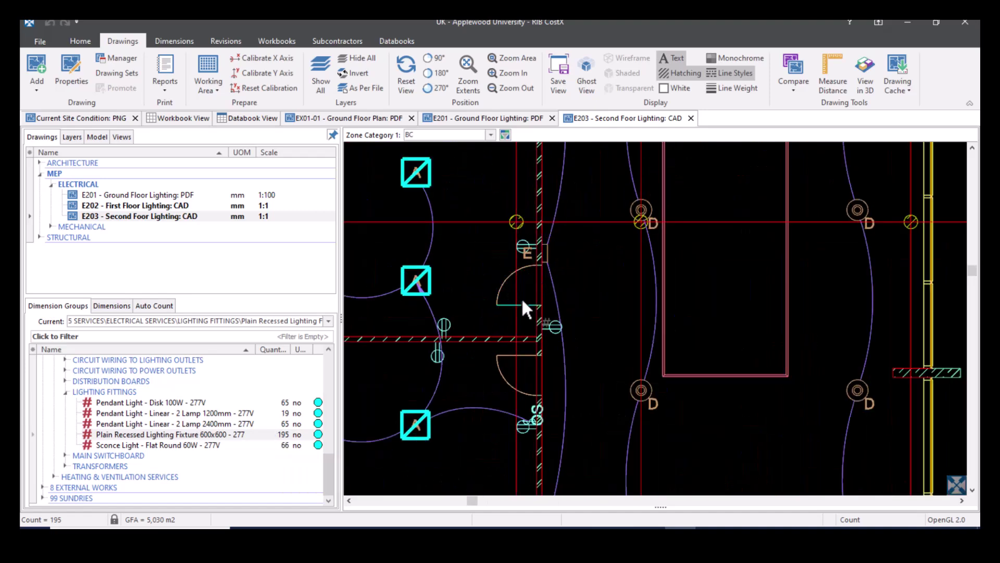
scroll(517, 283, "down", 6)
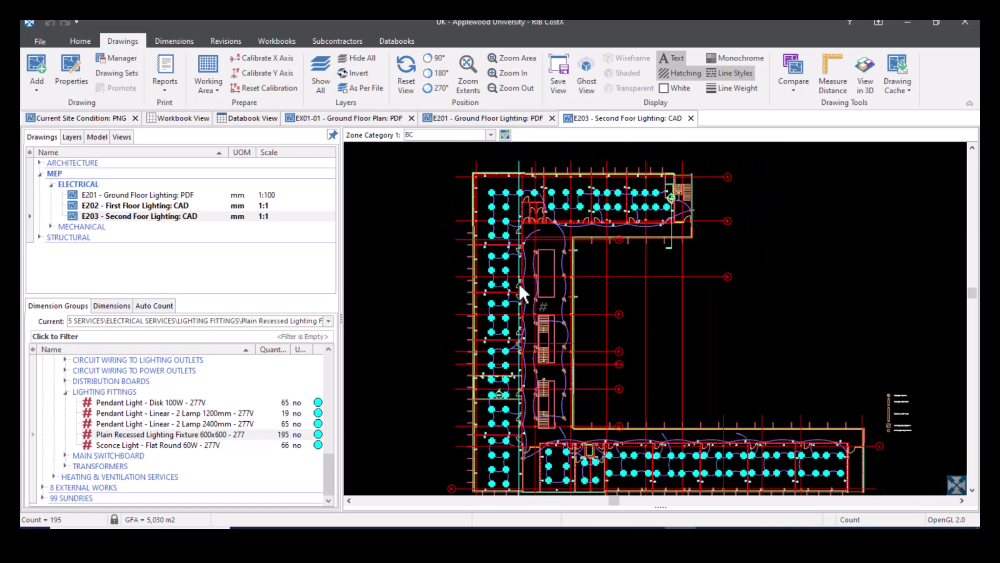
mouse_move(492, 285)
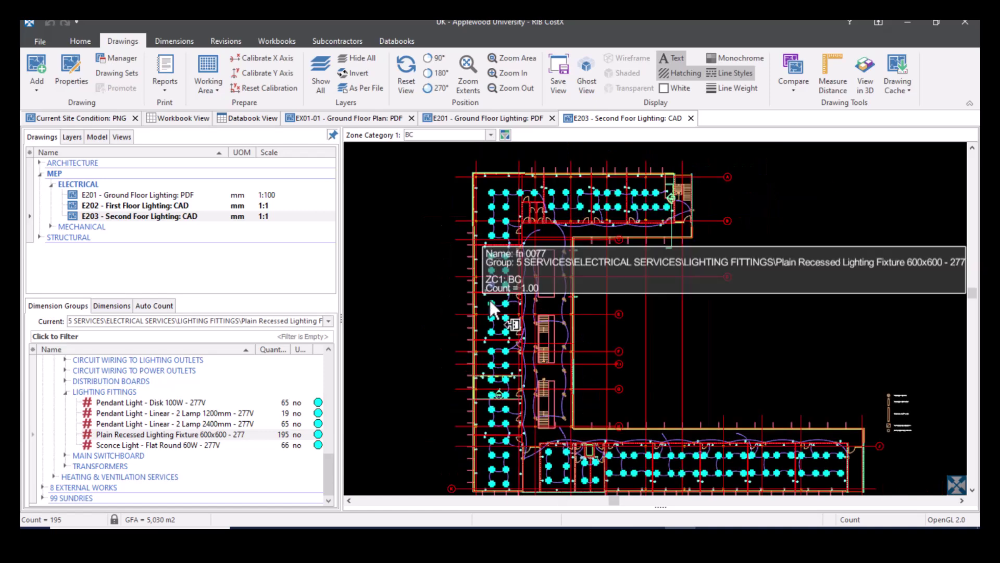
scroll(491, 308, "up", 5)
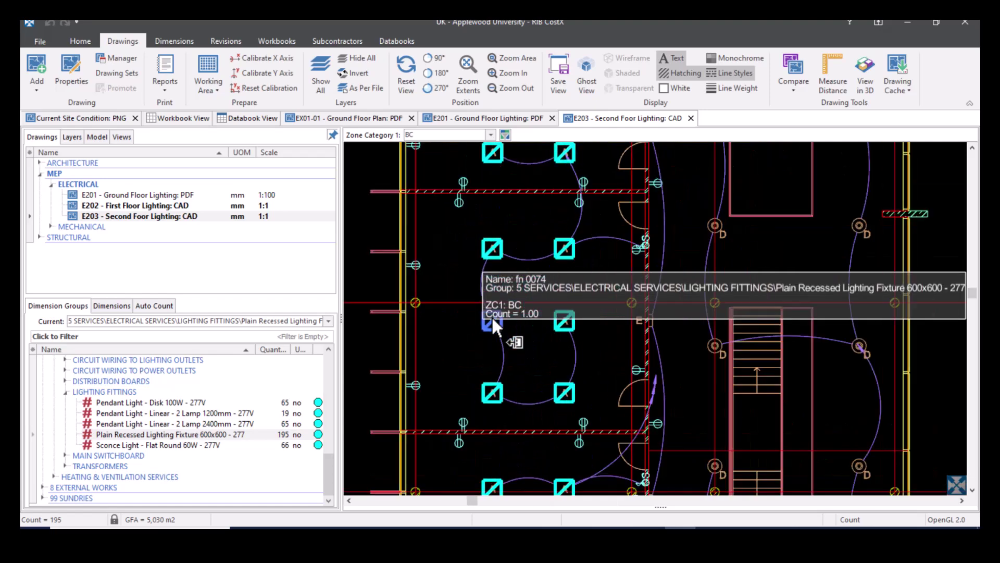
mouse_move(551, 323)
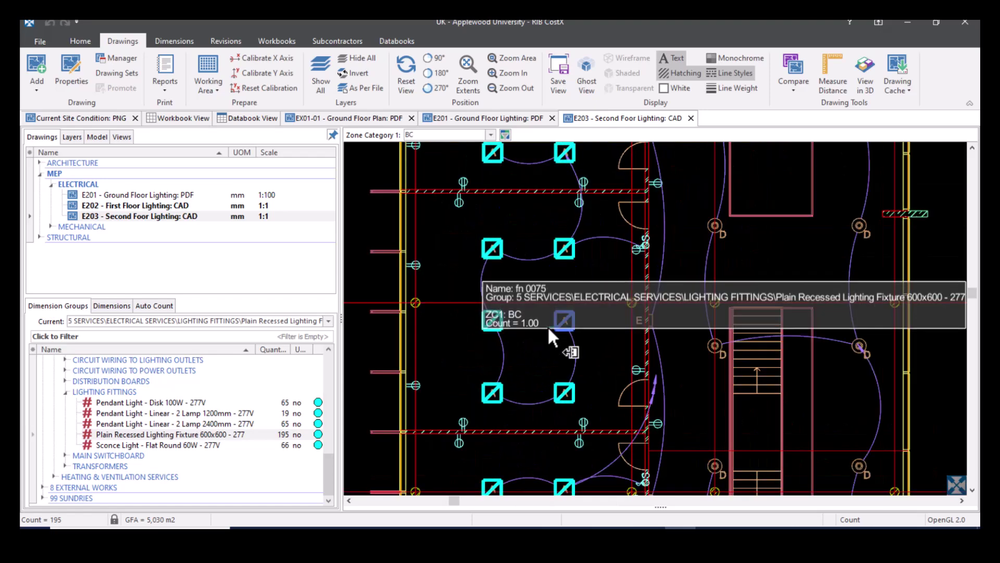
scroll(555, 321, "down", 5)
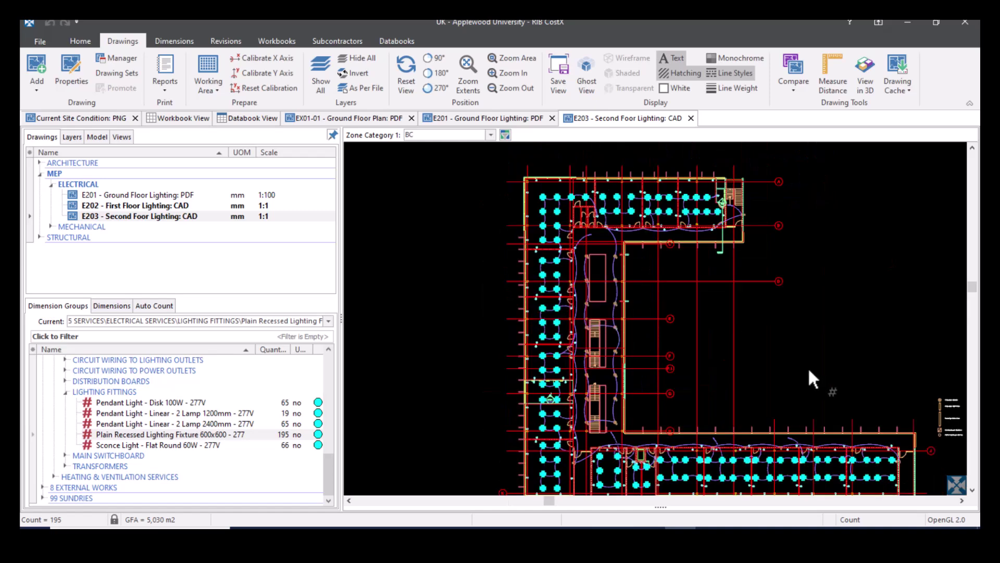
left_click_drag(808, 364, 745, 337)
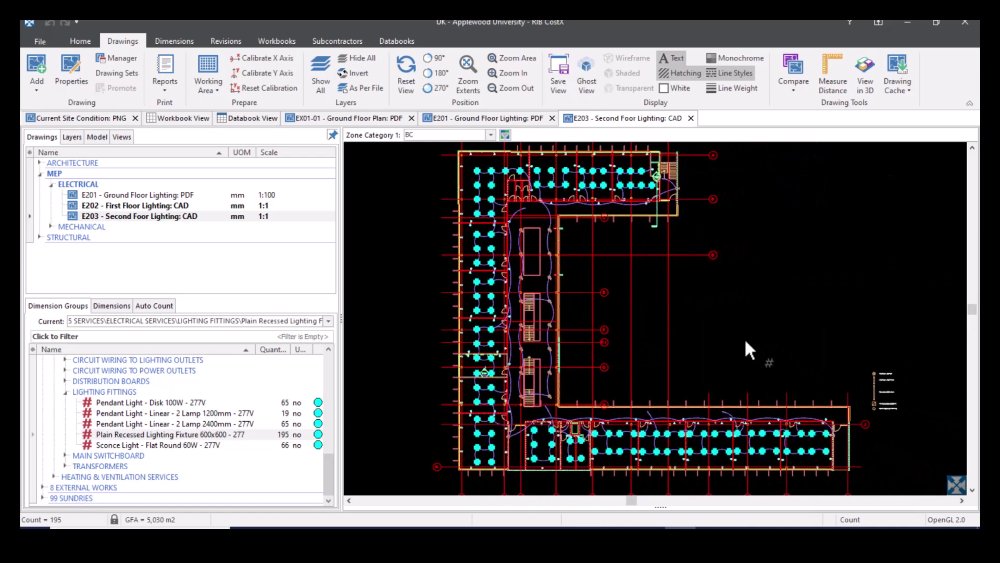